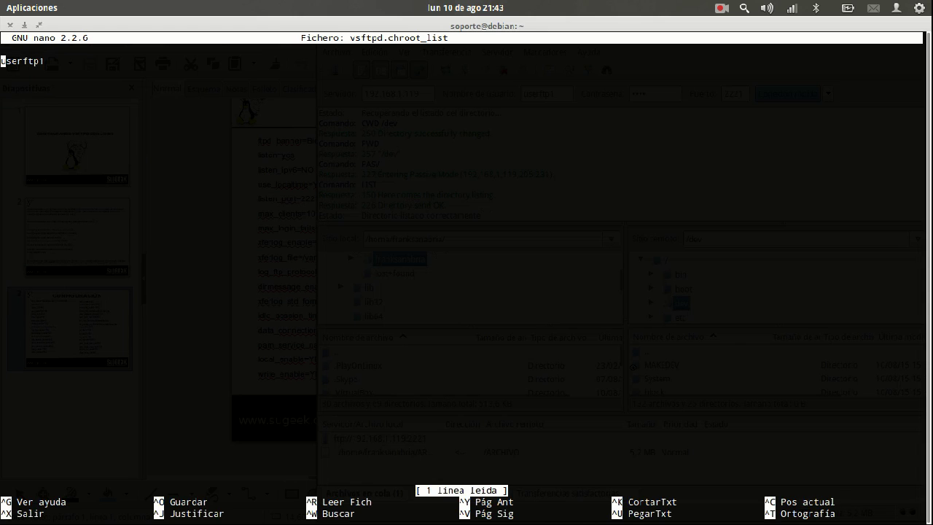
Step: Empty vsftpd.chroot_list in nano, save it and restart the vsftpd service
{"action": "key", "text": "Return"}
{"action": "key", "text": "ctrl+x"}
{"action": "key", "text": "Up"}
{"action": "key", "text": "Up"}
{"action": "key", "text": "Return"}
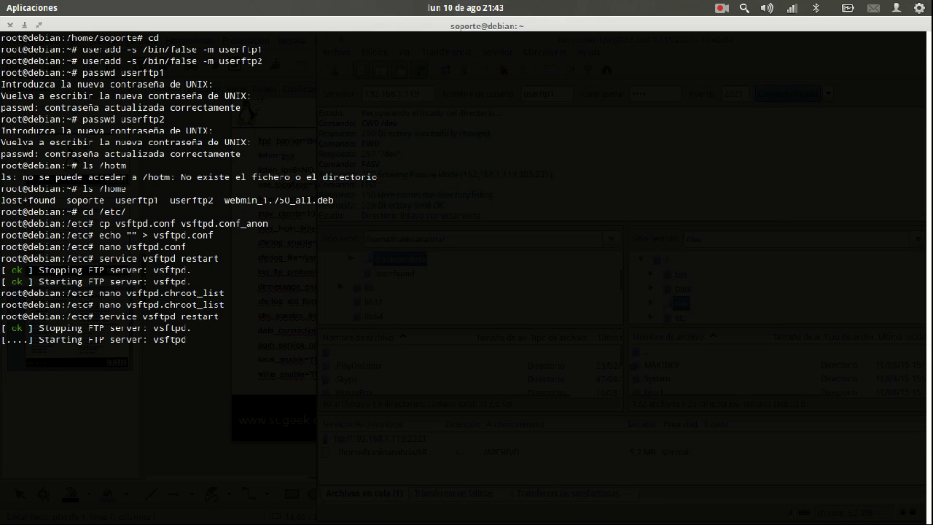
Step: Close FileZilla and relaunch it from the dock
{"action": "key", "text": "alt+Tab"}
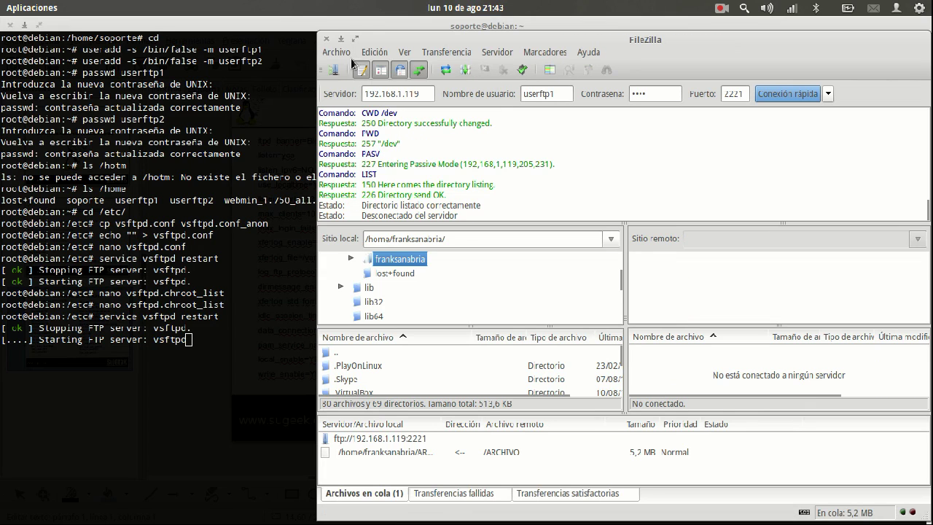
{"action": "left_click", "coordinate": [325, 39]}
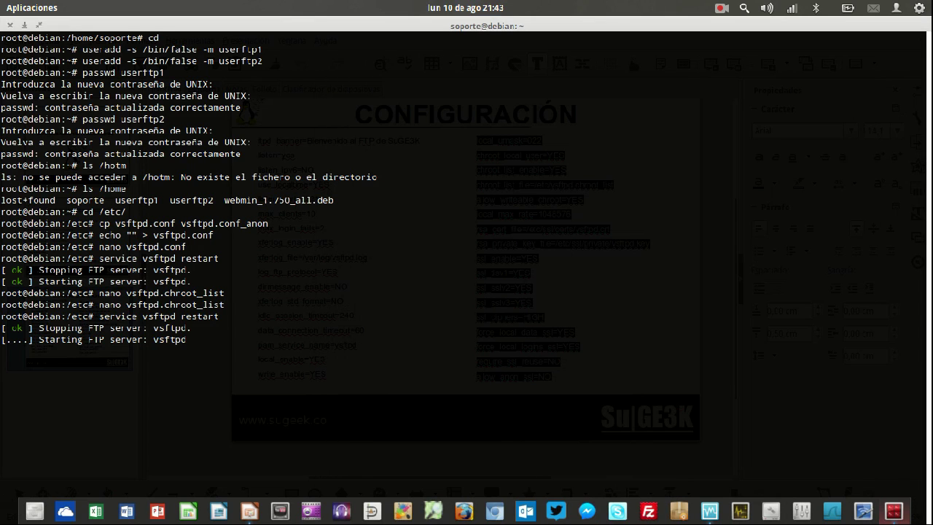
{"action": "left_click", "coordinate": [648, 511]}
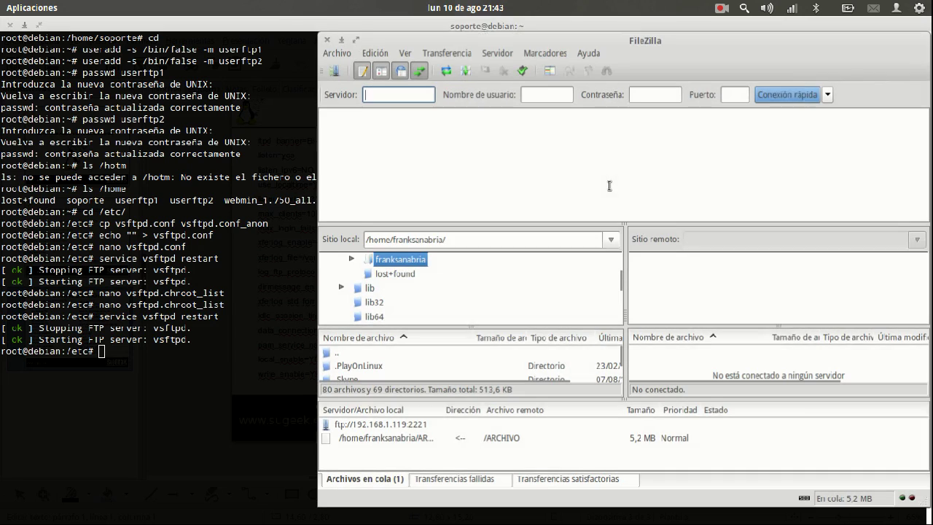
Step: Quick-connect to 192.168.1.119 on port 2221 with the first test user's name and password
{"action": "type", "text": "192"}
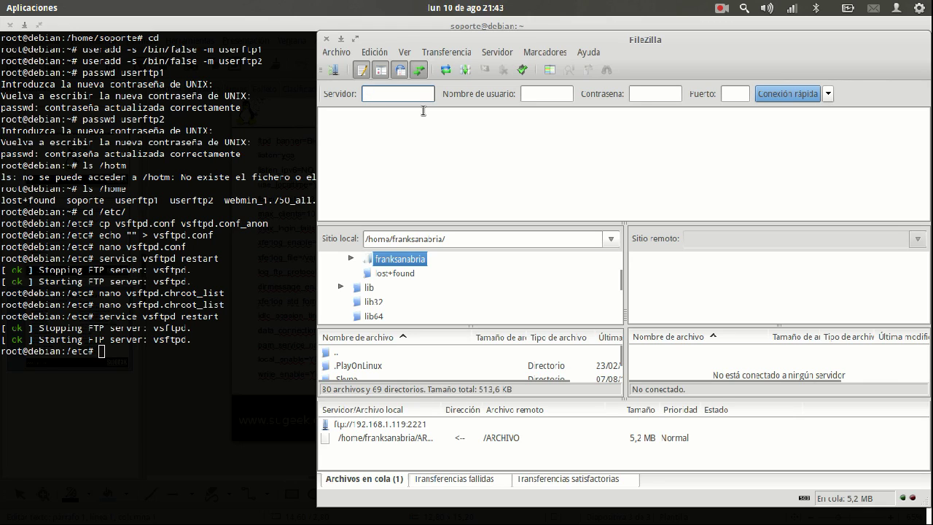
{"action": "type", "text": "192.168.1.119"}
{"action": "key", "text": "Tab"}
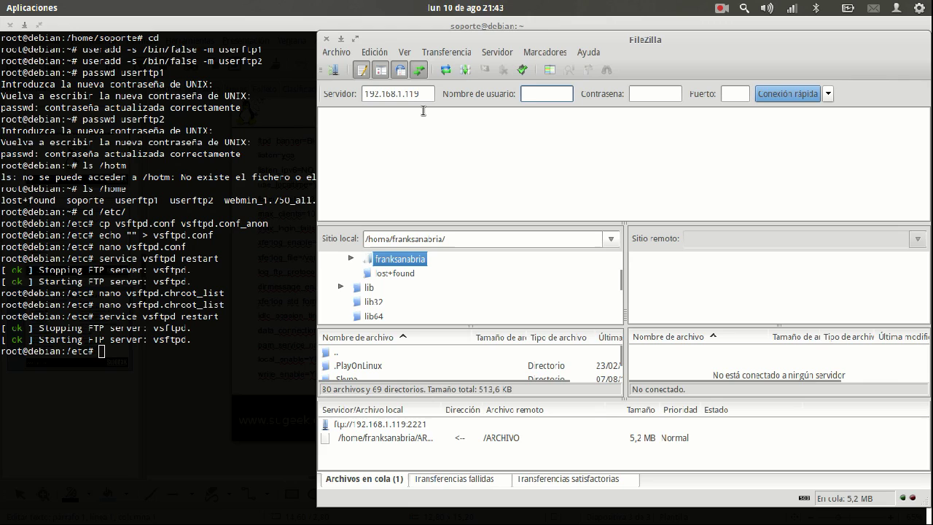
{"action": "type", "text": "userftp1"}
{"action": "key", "text": "Tab"}
{"action": "type", "text": "1234"}
{"action": "key", "text": "Tab"}
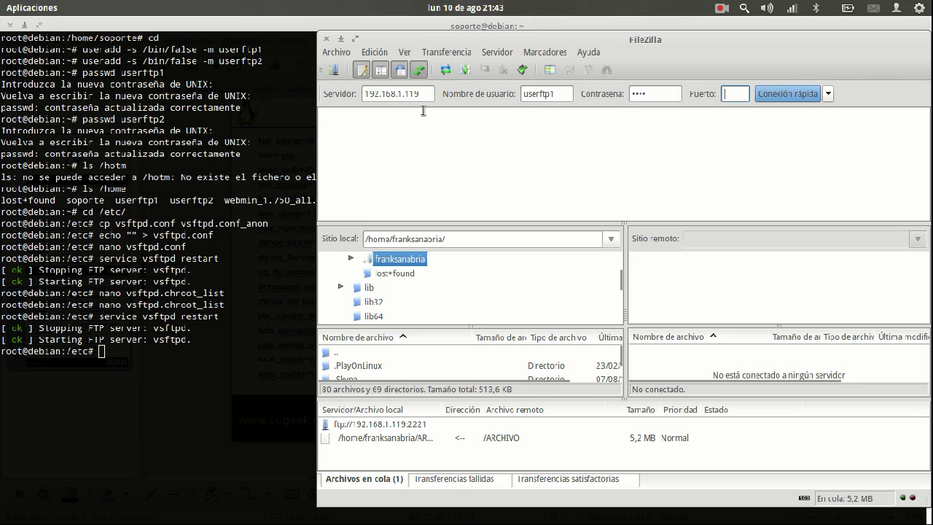
{"action": "type", "text": "2221"}
{"action": "key", "text": "Return"}
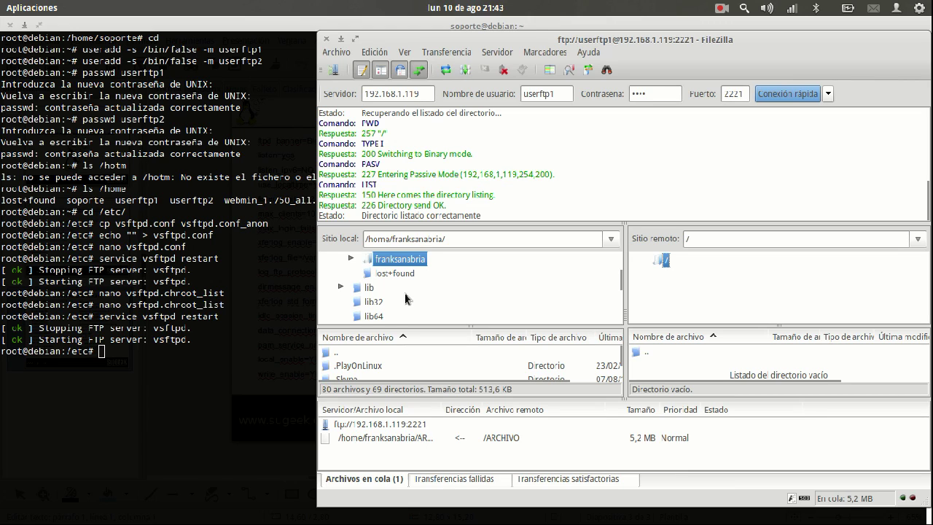
Step: Maximize the FileZilla window
{"action": "scroll", "coordinate": [406, 293], "scroll_direction": "up", "scroll_amount": 1}
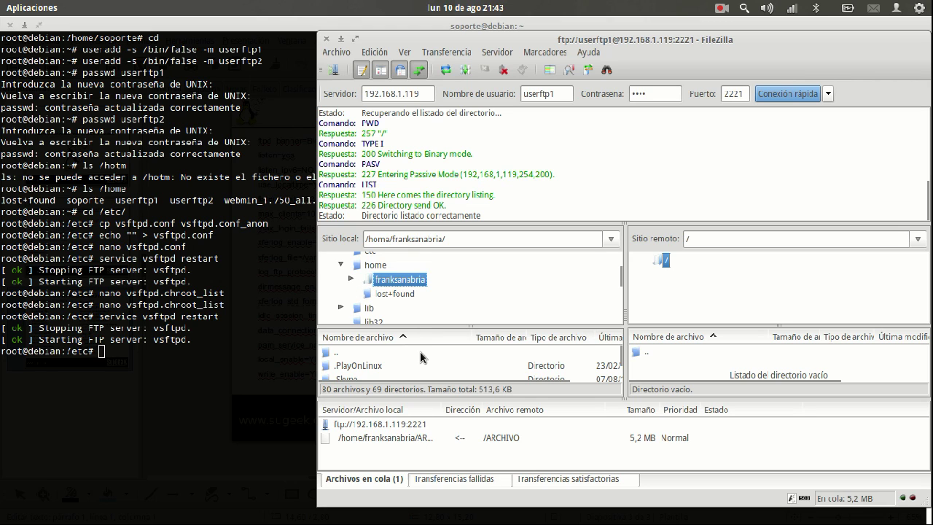
{"action": "scroll", "coordinate": [423, 357], "scroll_direction": "down", "scroll_amount": 1}
{"action": "left_click", "coordinate": [554, 52]}
{"action": "left_click", "coordinate": [554, 52]}
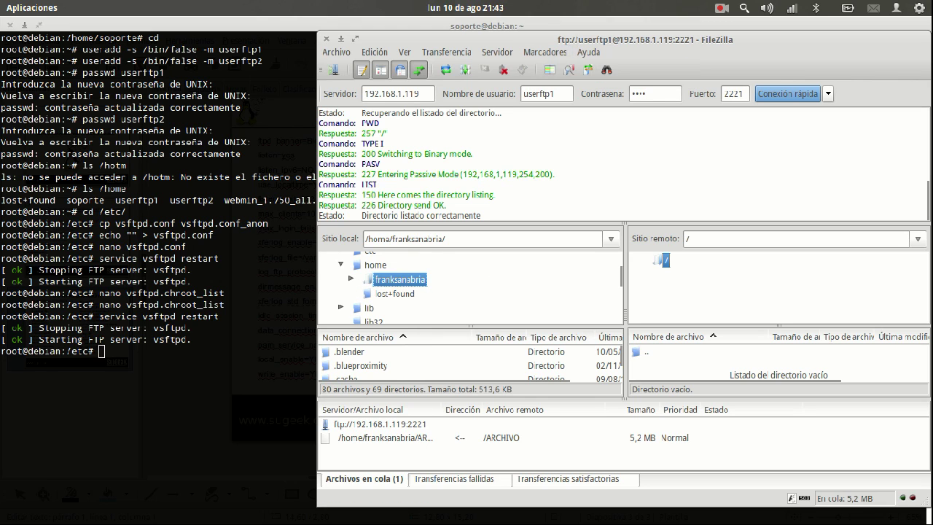
{"action": "double_click", "coordinate": [574, 42]}
Step: Upload Sed De Sangre.mp3 from the local Música/Akash folder to the server root
{"action": "scroll", "coordinate": [46, 368], "scroll_direction": "down", "scroll_amount": 7}
{"action": "scroll", "coordinate": [46, 368], "scroll_direction": "down", "scroll_amount": 8}
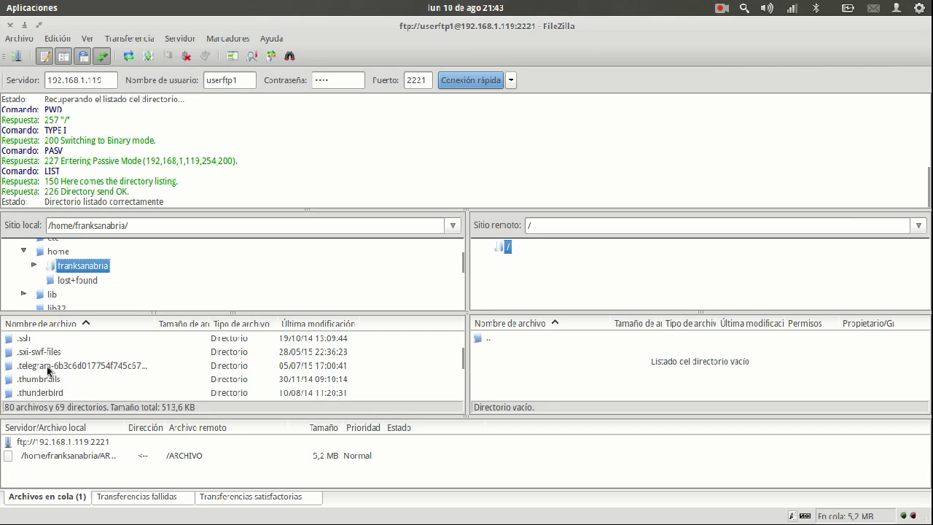
{"action": "double_click", "coordinate": [31, 352]}
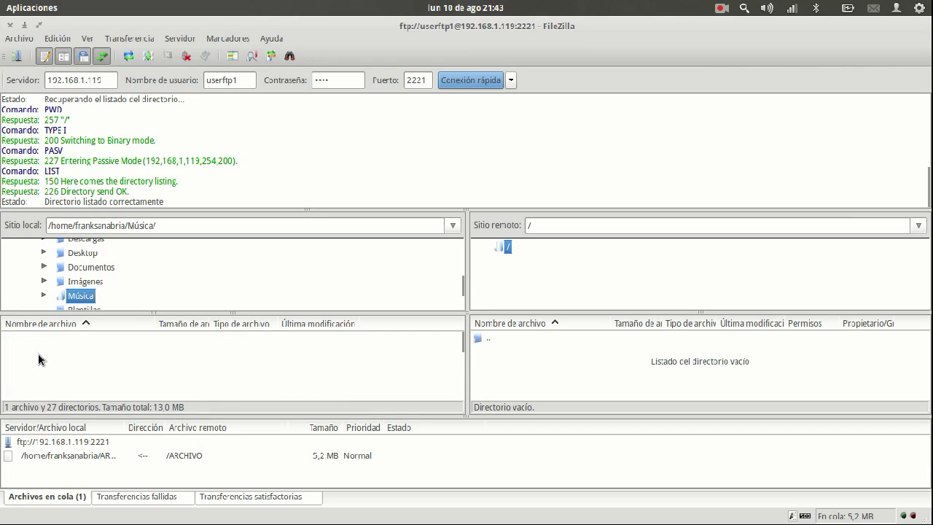
{"action": "double_click", "coordinate": [36, 351]}
{"action": "left_click_drag", "start_coordinate": [72, 357], "coordinate": [561, 369]}
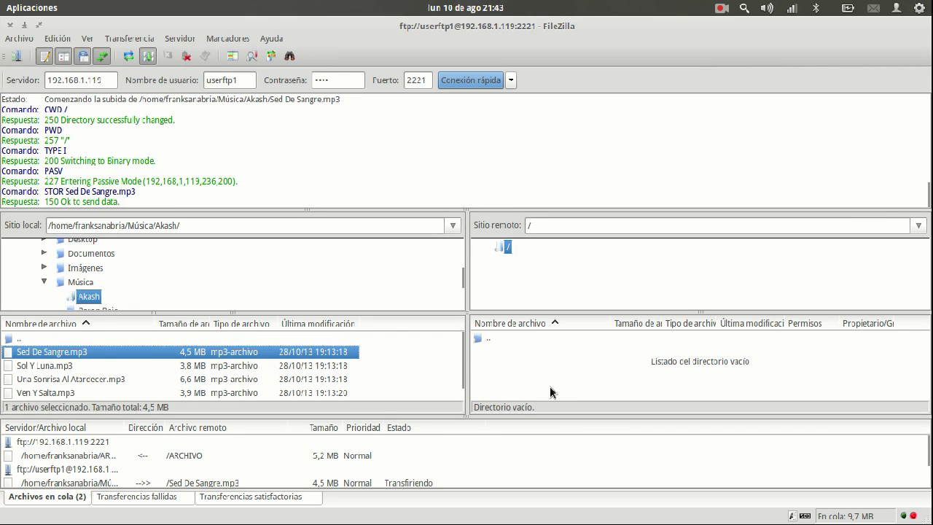
{"action": "left_click", "coordinate": [583, 351]}
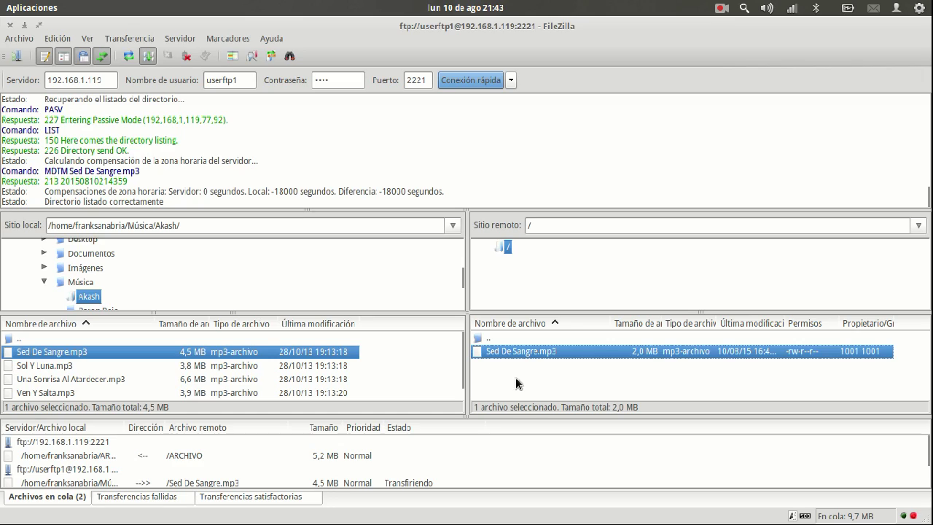
Step: Switch to the terminal and start a cd command toward the home folders
{"action": "key", "text": "super"}
{"action": "left_click", "coordinate": [305, 413]}
{"action": "type", "text": "cd "}
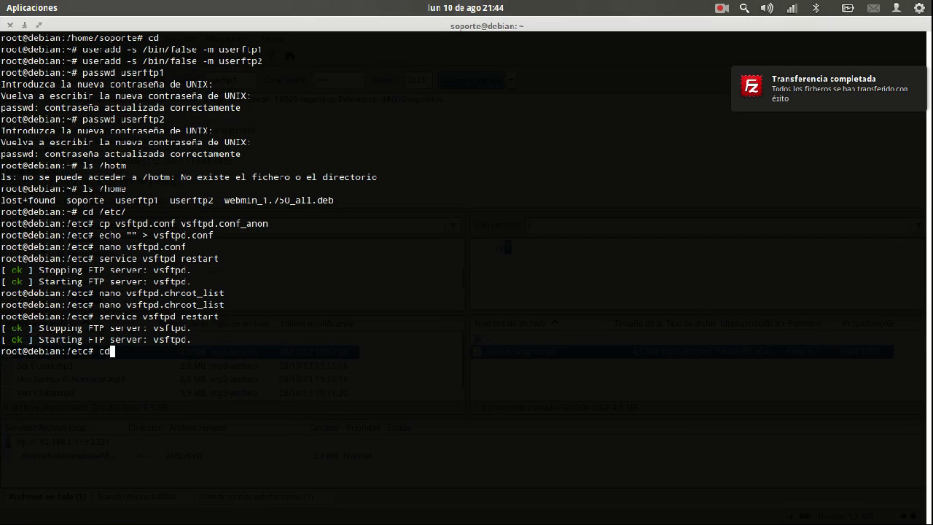
{"action": "type", "text": "/home/userftp"}
Step: Change into the first test user's home folder under /home
{"action": "key", "text": "Return"}
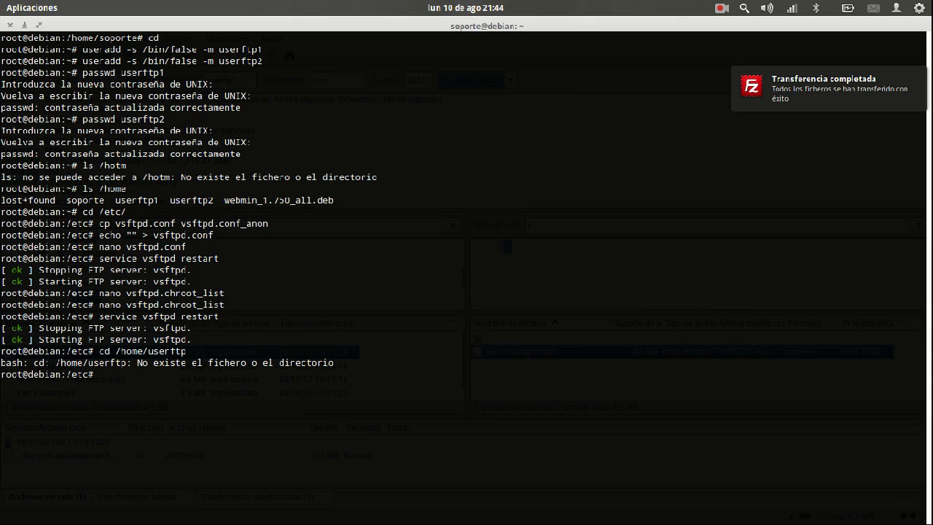
{"action": "key", "text": "Up"}
{"action": "type", "text": "1"}
{"action": "key", "text": "Return"}
Step: List the folder with ls and ls -al, confirming Sed De Sangre.mp3 (4488366 bytes)
{"action": "type", "text": "ls"}
{"action": "key", "text": "Return"}
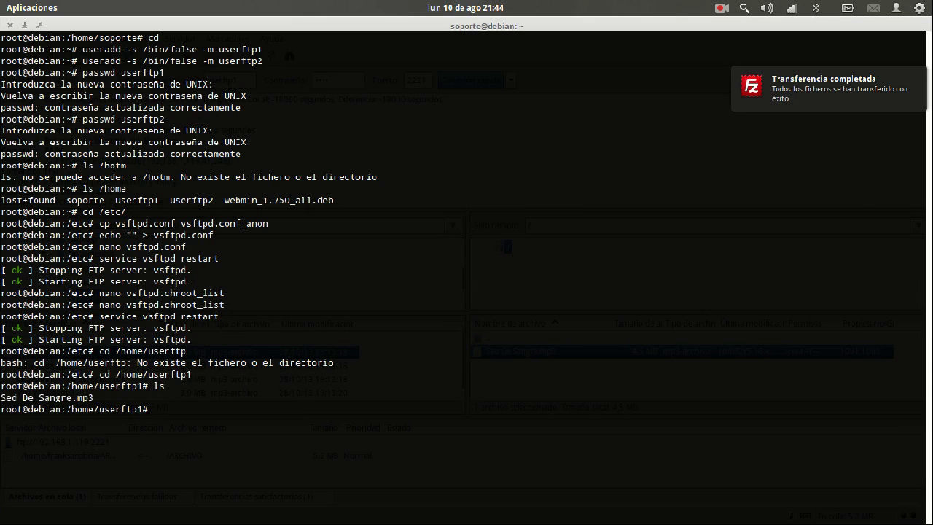
{"action": "type", "text": "ls -al"}
{"action": "key", "text": "Return"}
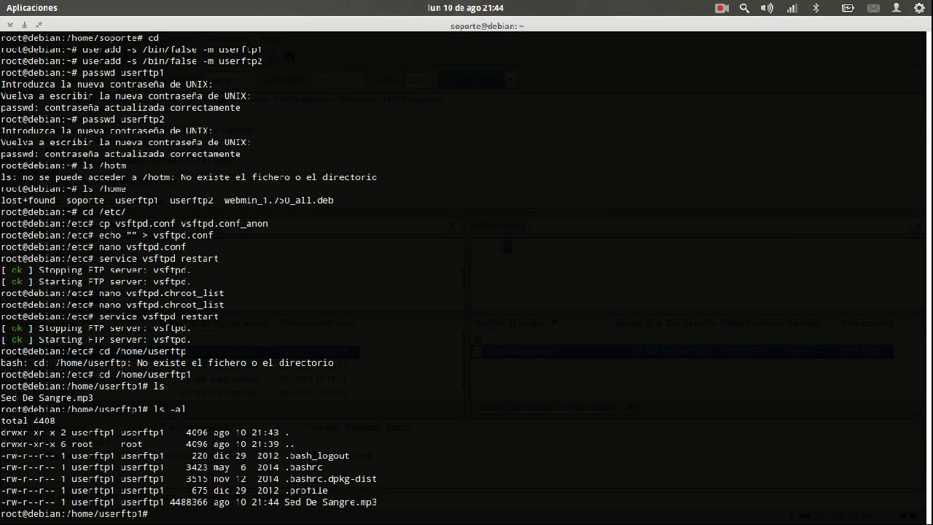
{"action": "key", "text": "alt+Tab"}
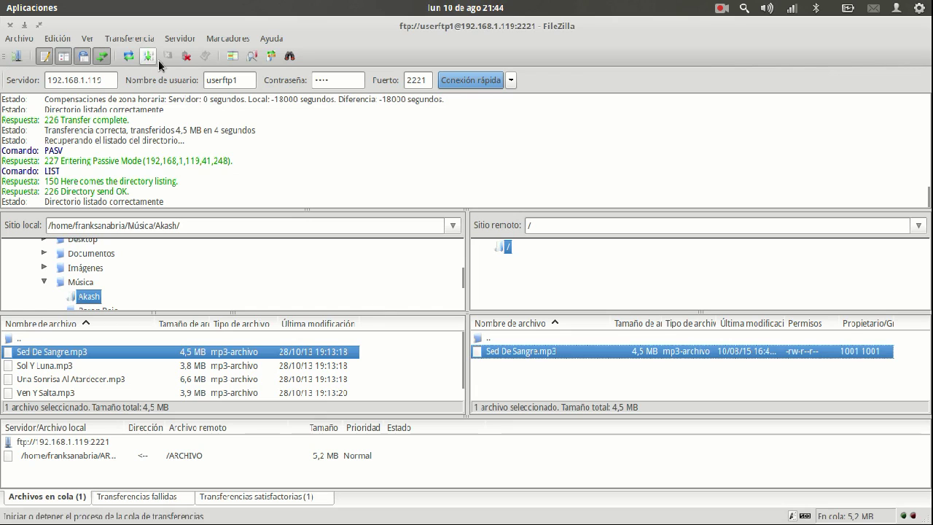
Step: Disconnect and reconnect to the server as the second test user
{"action": "left_click", "coordinate": [186, 56]}
{"action": "left_click", "coordinate": [248, 81]}
{"action": "key", "text": "BackSpace"}
{"action": "type", "text": "2"}
{"action": "key", "text": "Return"}
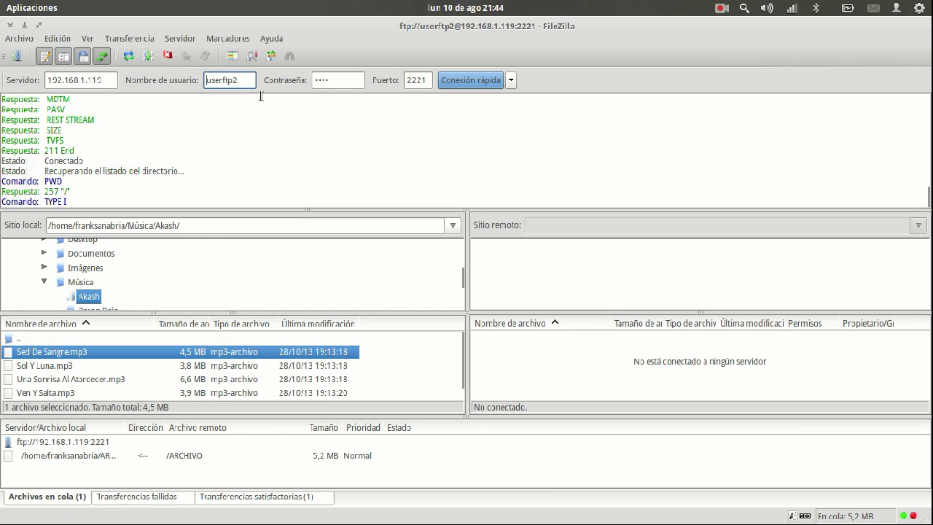
Step: Drag Sol Y Luna.mp3 to the server pane to upload it
{"action": "left_click_drag", "start_coordinate": [38, 368], "coordinate": [558, 364]}
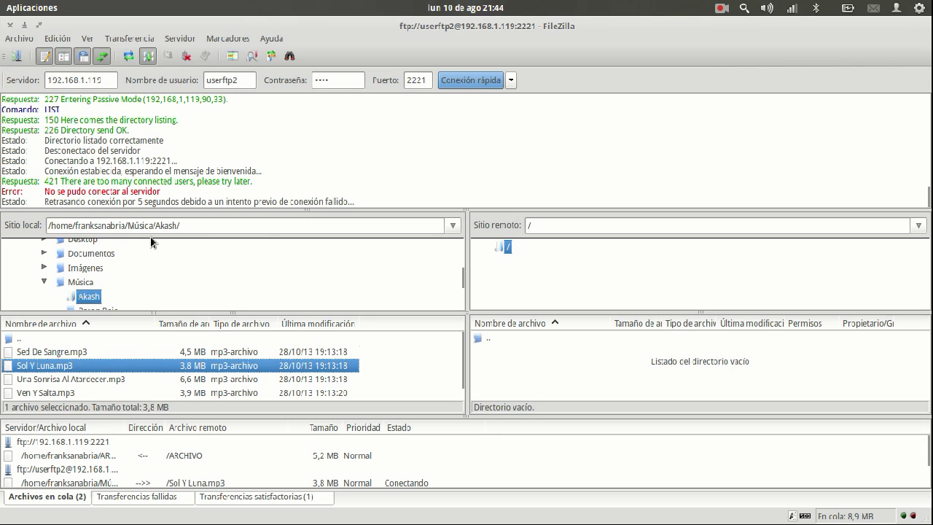
{"action": "left_click_drag", "start_coordinate": [63, 181], "coordinate": [220, 179]}
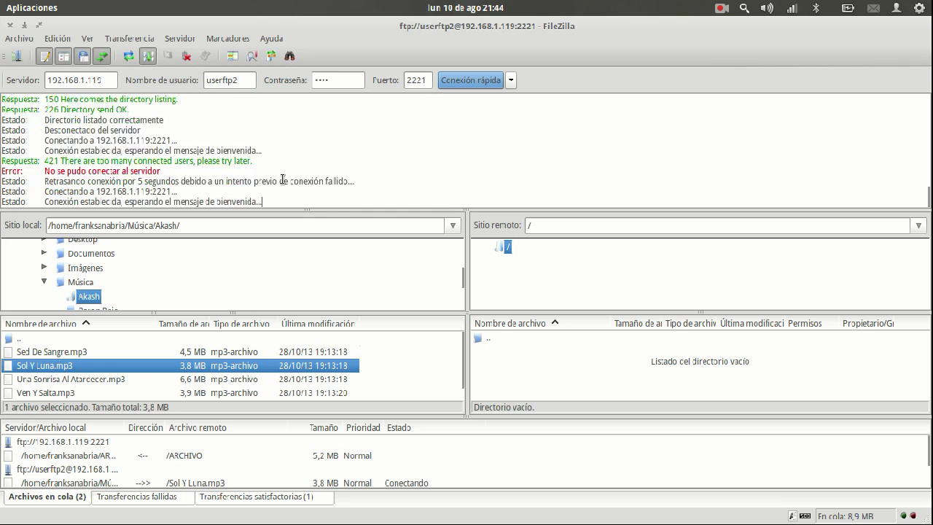
{"action": "left_click_drag", "start_coordinate": [163, 367], "coordinate": [562, 371]}
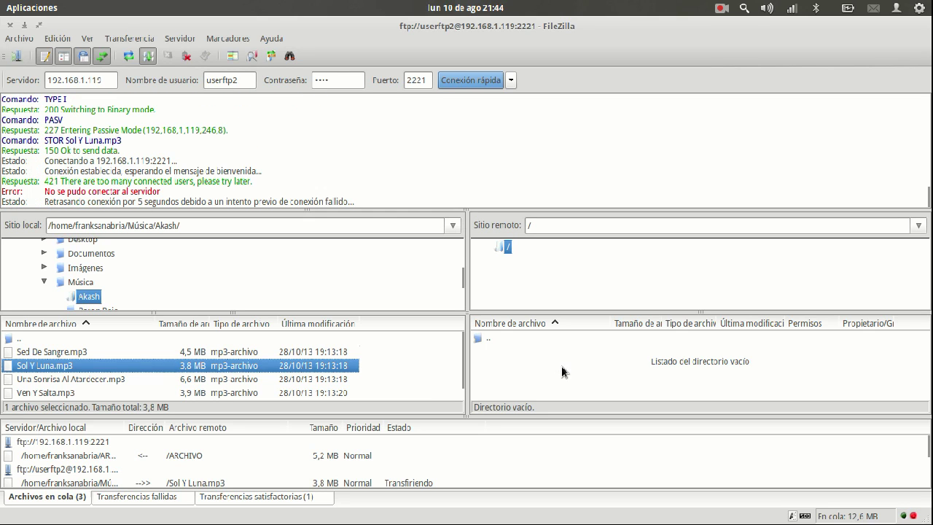
{"action": "left_click", "coordinate": [188, 57]}
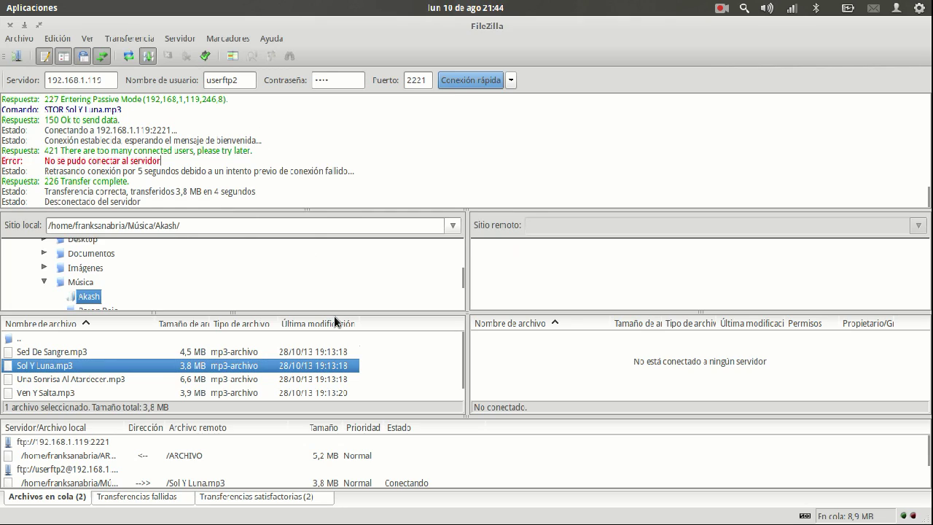
Step: Overwrite the existing Sol Y Luna.mp3 on the server with the local copy
{"action": "key", "text": "super+w"}
{"action": "left_click", "coordinate": [190, 372]}
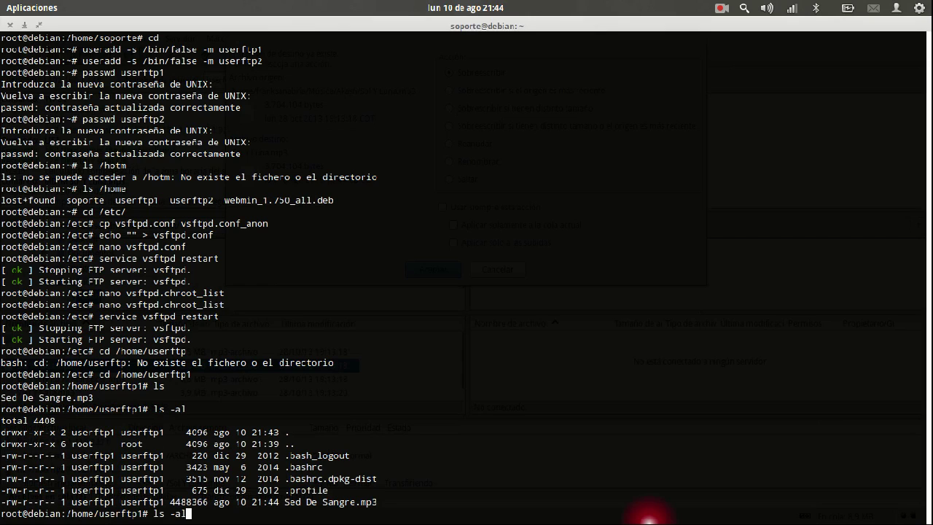
{"action": "key", "text": "alt+Tab"}
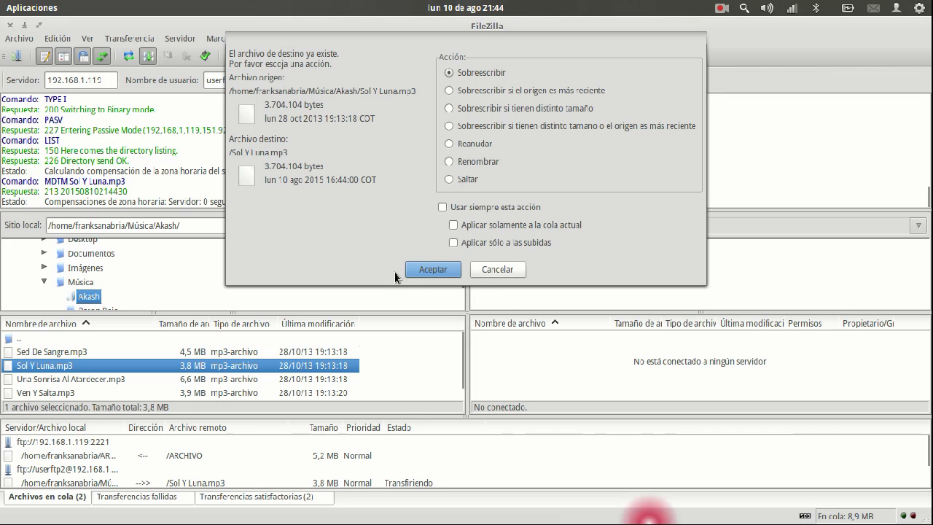
{"action": "left_click", "coordinate": [423, 269]}
{"action": "key", "text": "alt+Tab"}
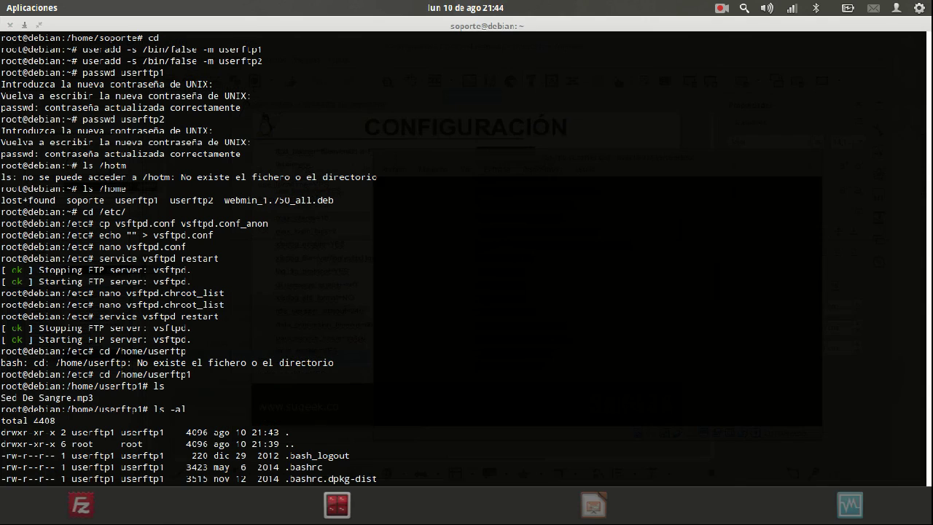
Step: Open /etc/vsftpd.conf in nano by editing a recalled command
{"action": "type", "text": "ls"}
{"action": "key", "text": "Up"}
{"action": "key", "text": "Up"}
{"action": "key", "text": "Up"}
{"action": "key", "text": "Up"}
{"action": "key", "text": "Up"}
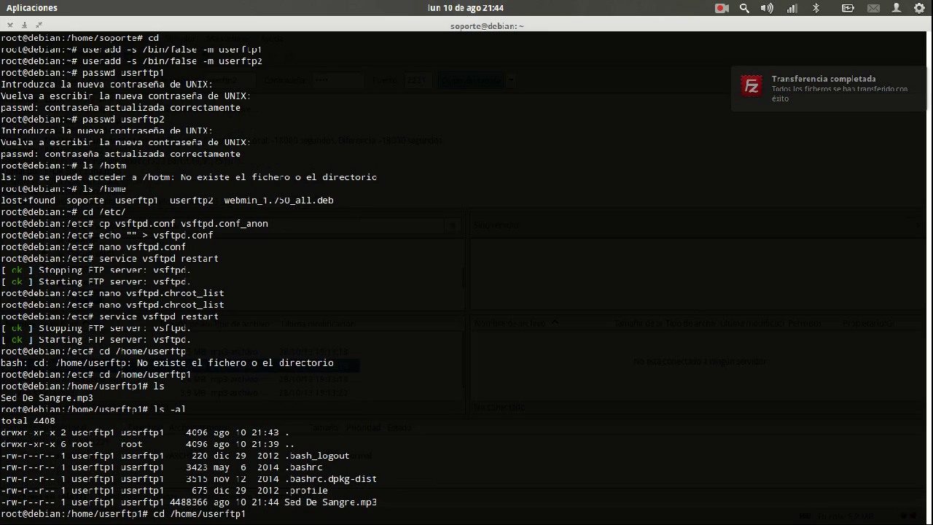
{"action": "key", "text": "Up"}
{"action": "key", "text": "Down"}
{"action": "key", "text": "Up"}
{"action": "key", "text": "Up"}
{"action": "key", "text": "Up"}
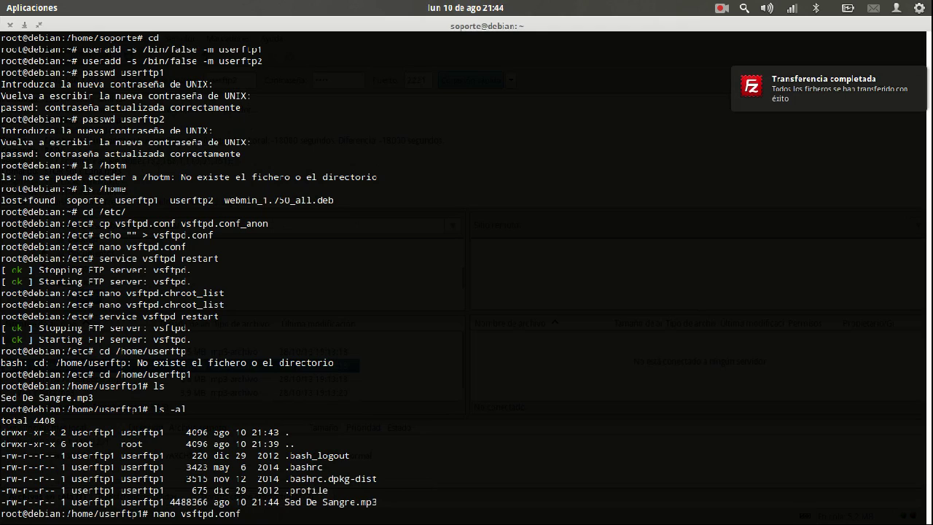
{"action": "key", "text": "Left"}
{"action": "key", "text": "Left"}
{"action": "key", "text": "Left"}
{"action": "key", "text": "Left"}
{"action": "key", "text": "Left"}
{"action": "key", "text": "Left"}
{"action": "key", "text": "Left"}
{"action": "key", "text": "Left"}
{"action": "key", "text": "Left"}
{"action": "key", "text": "Left"}
{"action": "type", "text": "/etc/"}
{"action": "key", "text": "Return"}
Step: Set max_clients to 4, save the file and restart vsftpd
{"action": "key", "text": "Down"}
{"action": "key", "text": "Down"}
{"action": "key", "text": "Down"}
{"action": "key", "text": "Down"}
{"action": "key", "text": "End"}
{"action": "key", "text": "BackSpace"}
{"action": "type", "text": "1"}
{"action": "key", "text": "ctrl+o"}
{"action": "key", "text": "Return"}
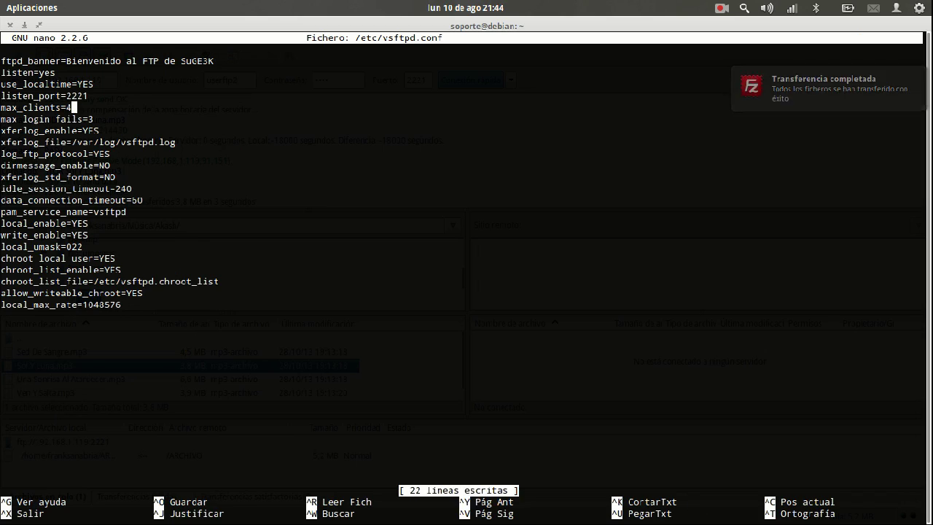
{"action": "key", "text": "ctrl+x"}
{"action": "key", "text": "Up"}
{"action": "key", "text": "Up"}
{"action": "key", "text": "Up"}
{"action": "key", "text": "Up"}
{"action": "key", "text": "Up"}
{"action": "key", "text": "Up"}
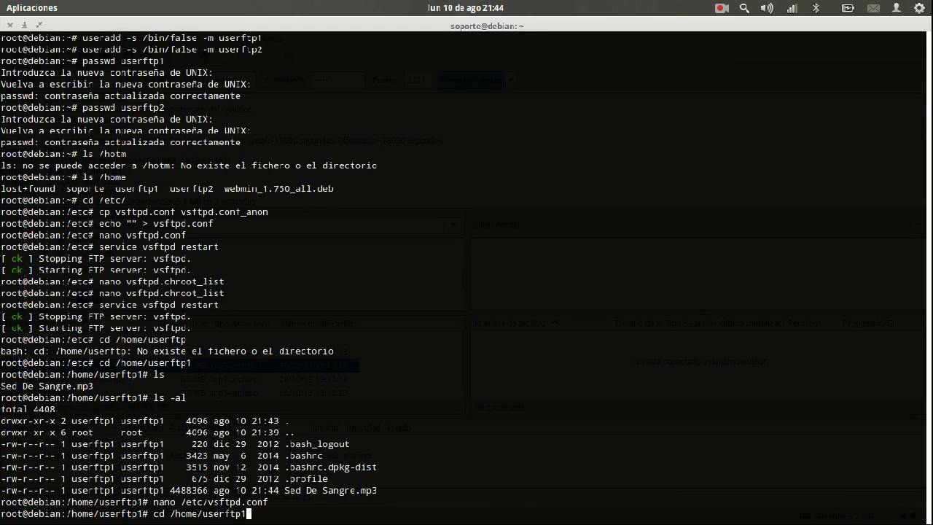
{"action": "key", "text": "Return"}
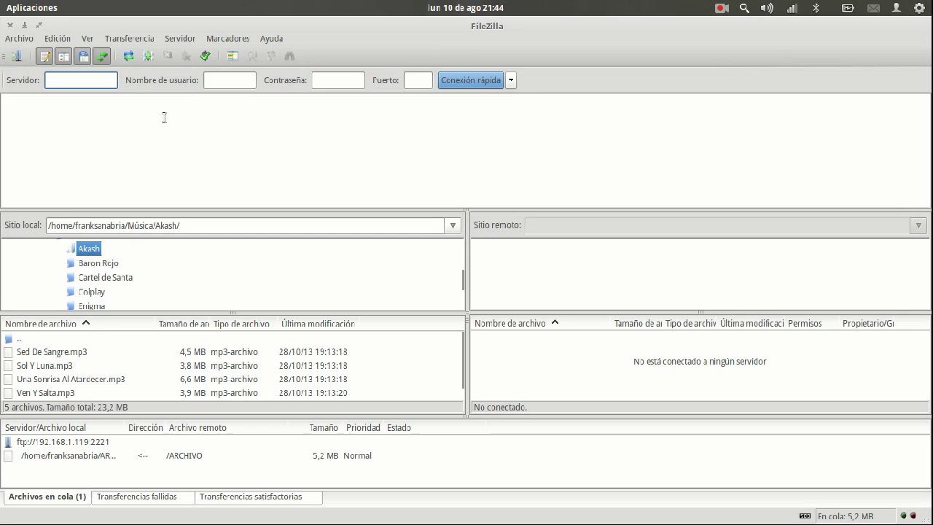
Step: Connect to 192.168.1.115 on port 2221 and upload Una Sonrisa Al Atardecer.mp3
{"action": "type", "text": "192.168.1.115"}
{"action": "key", "text": "Tab"}
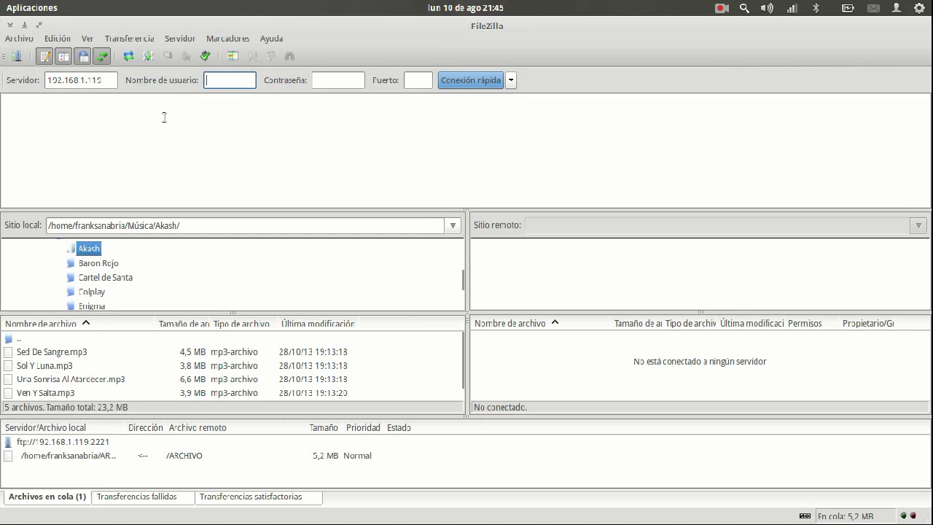
{"action": "key", "text": "Tab"}
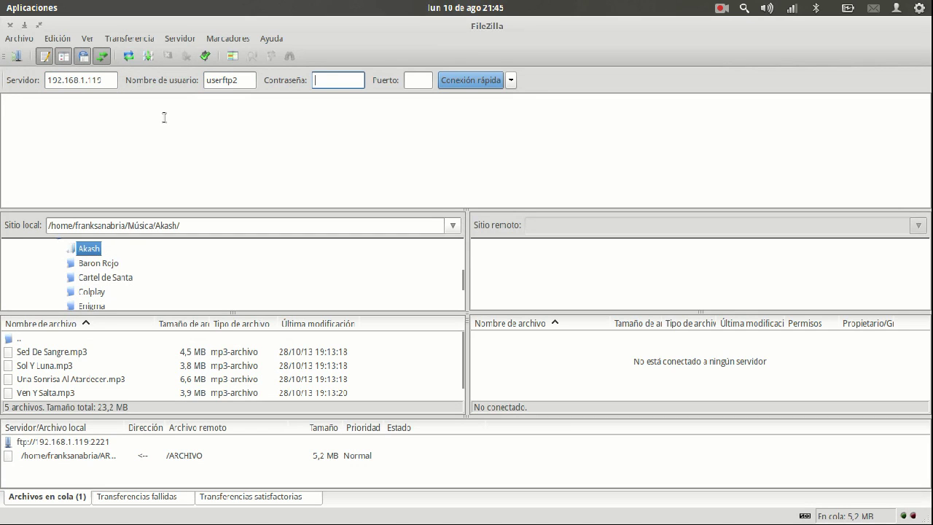
{"action": "key", "text": "Tab"}
{"action": "type", "text": "2221"}
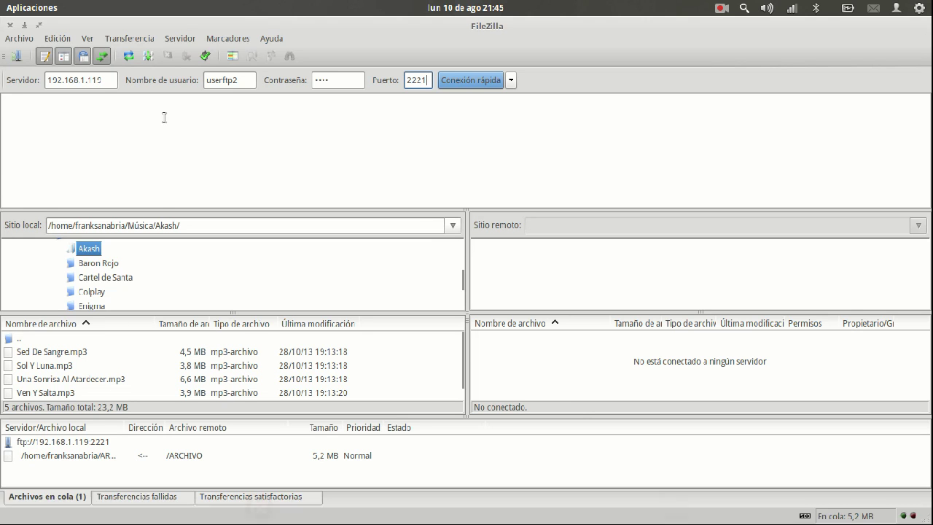
{"action": "key", "text": "Return"}
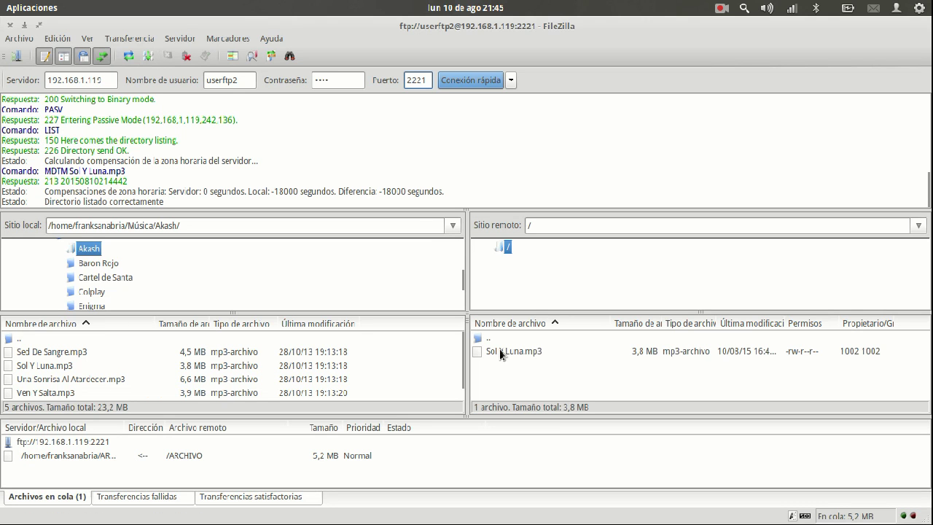
{"action": "left_click", "coordinate": [51, 366]}
{"action": "left_click_drag", "start_coordinate": [50, 380], "coordinate": [543, 387]}
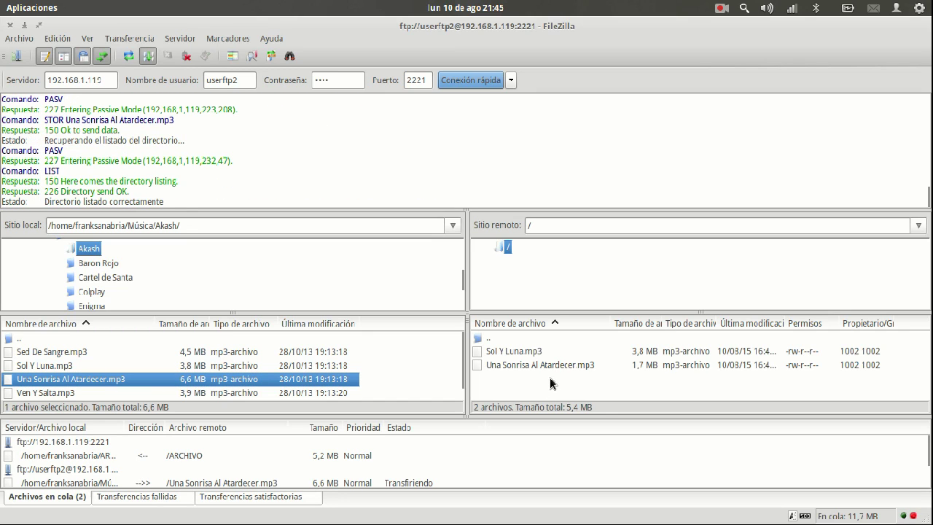
Step: Delete Sol Y Luna.mp3 from the server and check the parent directory is unreachable
{"action": "right_click", "coordinate": [540, 351]}
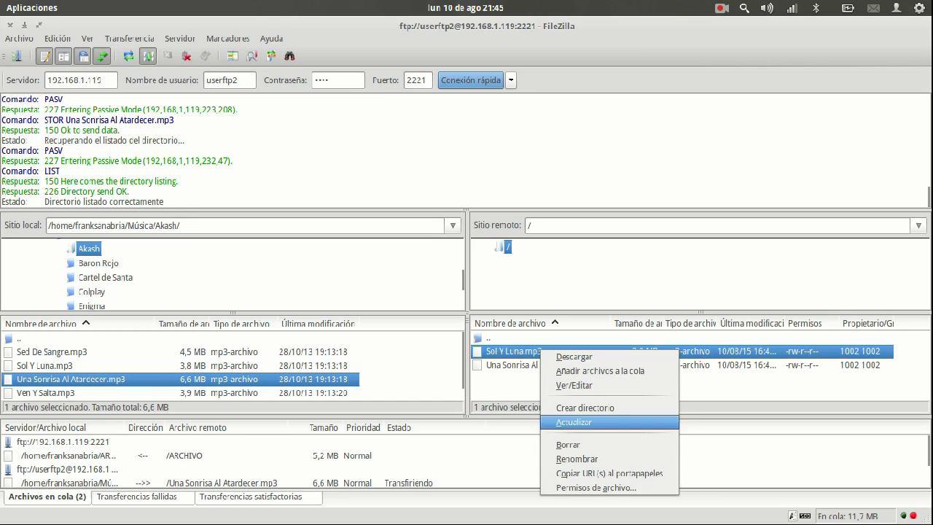
{"action": "left_click", "coordinate": [572, 445]}
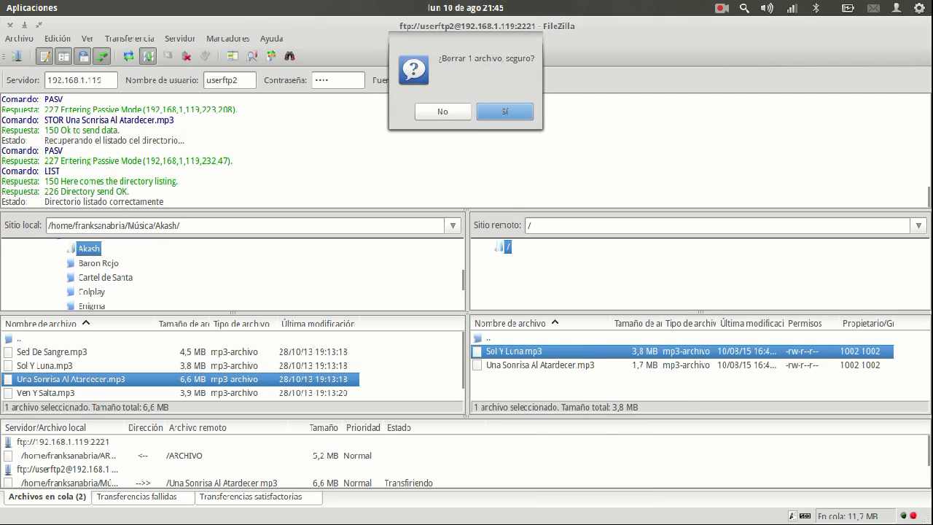
{"action": "key", "text": "Return"}
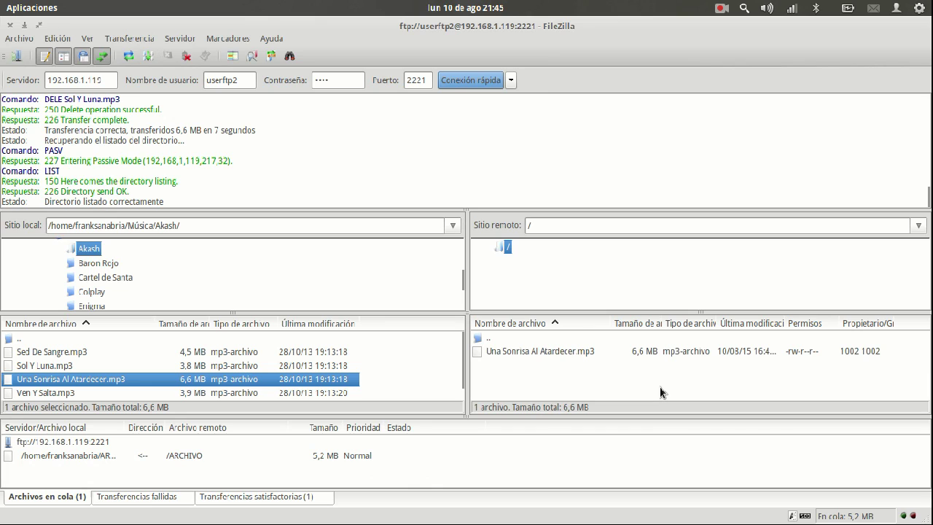
{"action": "left_click", "coordinate": [484, 340]}
{"action": "double_click", "coordinate": [484, 339]}
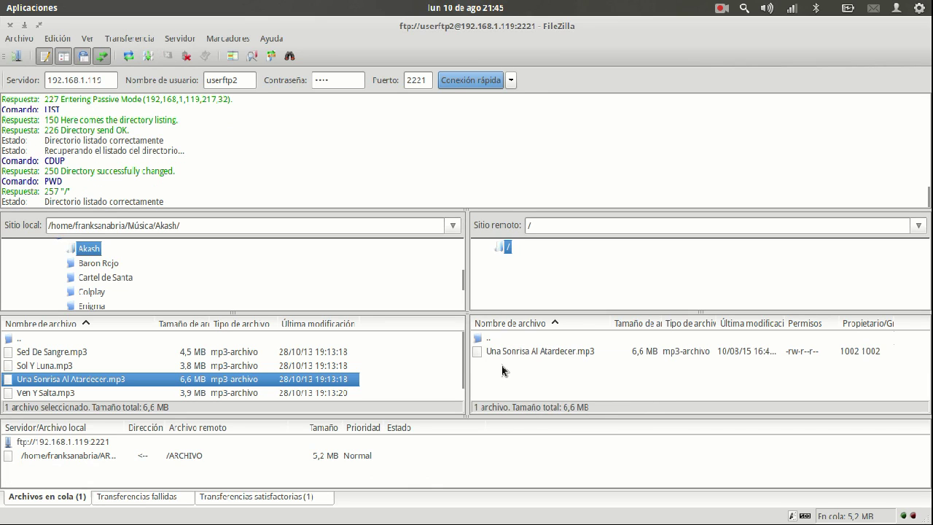
{"action": "left_click", "coordinate": [521, 351]}
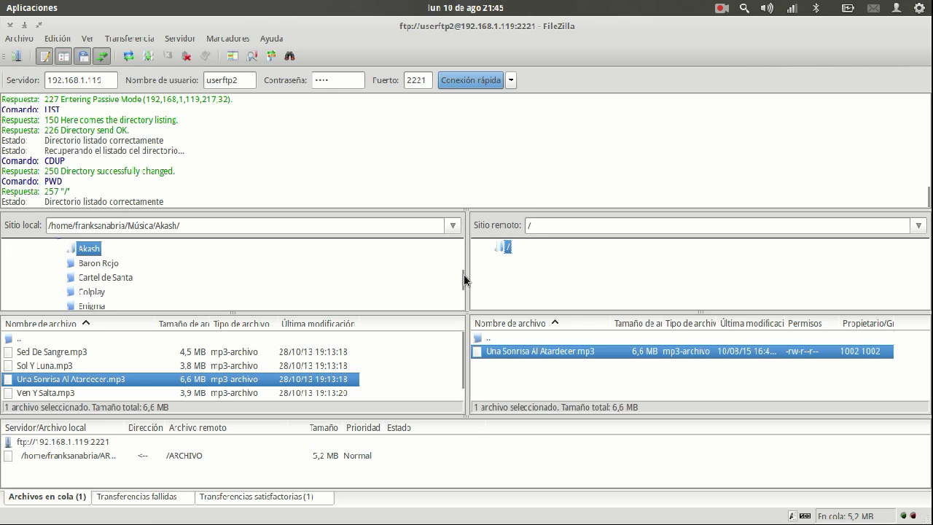
{"action": "key", "text": "alt+Tab"}
{"action": "key", "text": "alt+Tab"}
{"action": "key", "text": "alt+Tab"}
Step: Restart vsftpd and check /etc/vsftpd.chroot_list is empty, leaving it unchanged
{"action": "key", "text": "Return"}
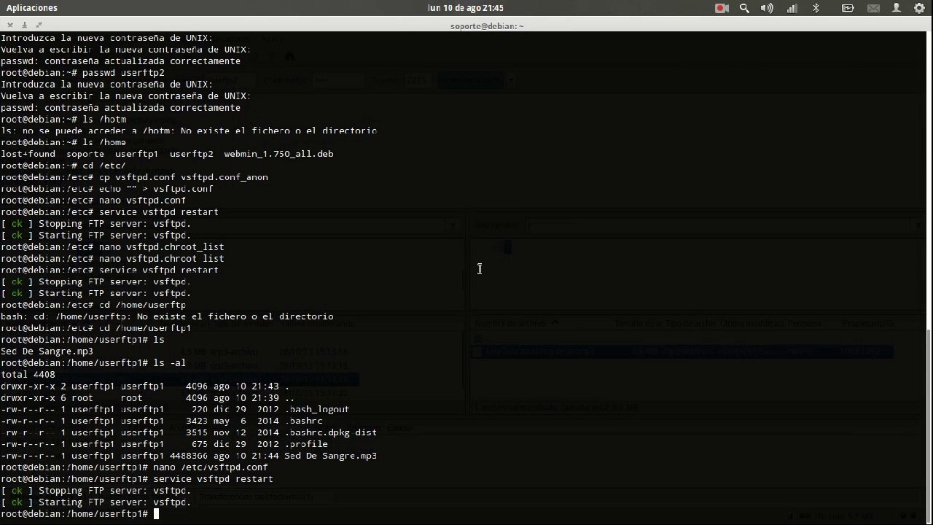
{"action": "type", "text": "nano /etc/vsftpd.chroot_list"}
{"action": "key", "text": "Return"}
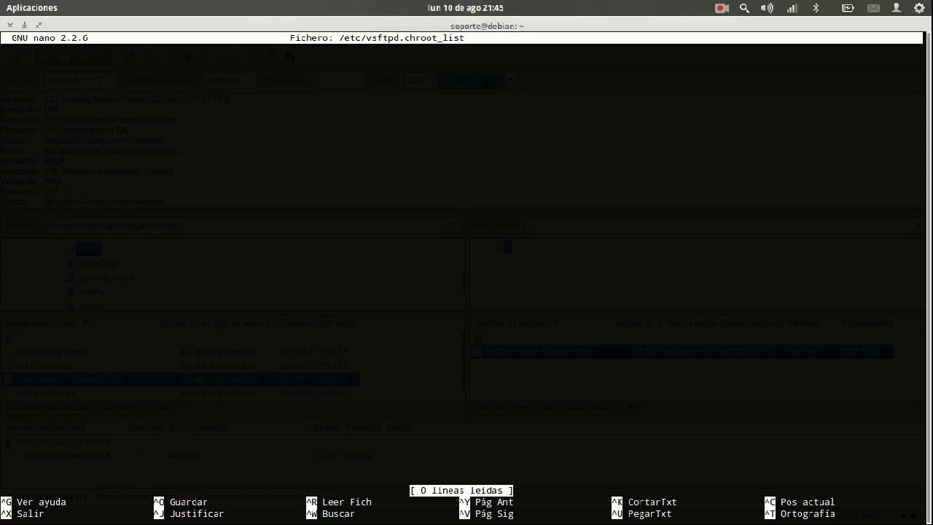
{"action": "key", "text": "ctrl+x"}
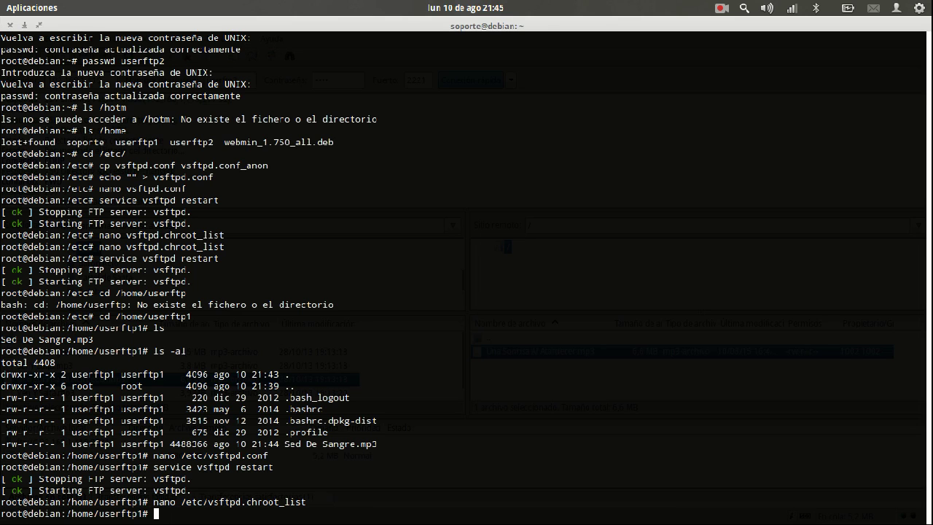
Step: Add local_root=/home/Compartida below local_enable in /etc/vsftpd.conf and save
{"action": "key", "text": "Up"}
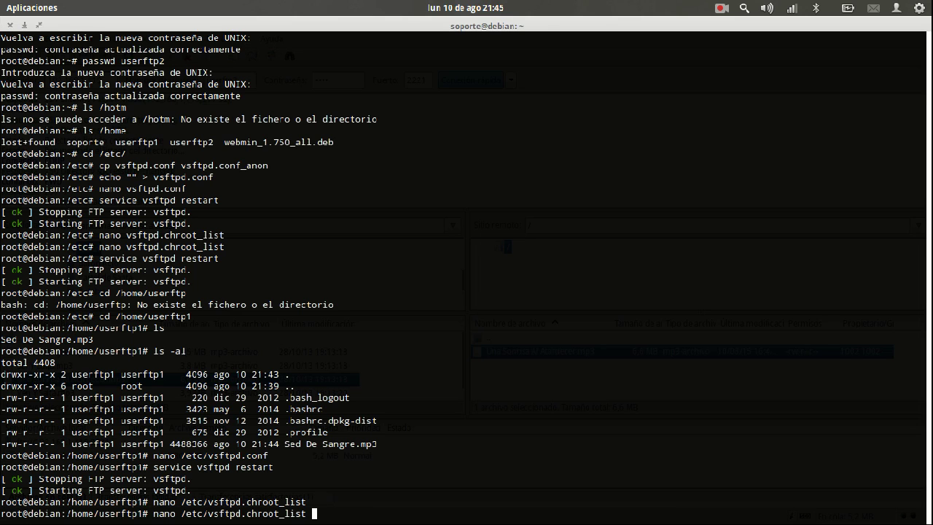
{"action": "key", "text": "BackSpace"}
{"action": "key", "text": "BackSpace"}
{"action": "key", "text": "BackSpace"}
{"action": "key", "text": "BackSpace"}
{"action": "key", "text": "BackSpace"}
{"action": "key", "text": "BackSpace"}
{"action": "key", "text": "BackSpace"}
{"action": "key", "text": "BackSpace"}
{"action": "key", "text": "BackSpace"}
{"action": "key", "text": "BackSpace"}
{"action": "type", "text": "onf"}
{"action": "key", "text": "Return"}
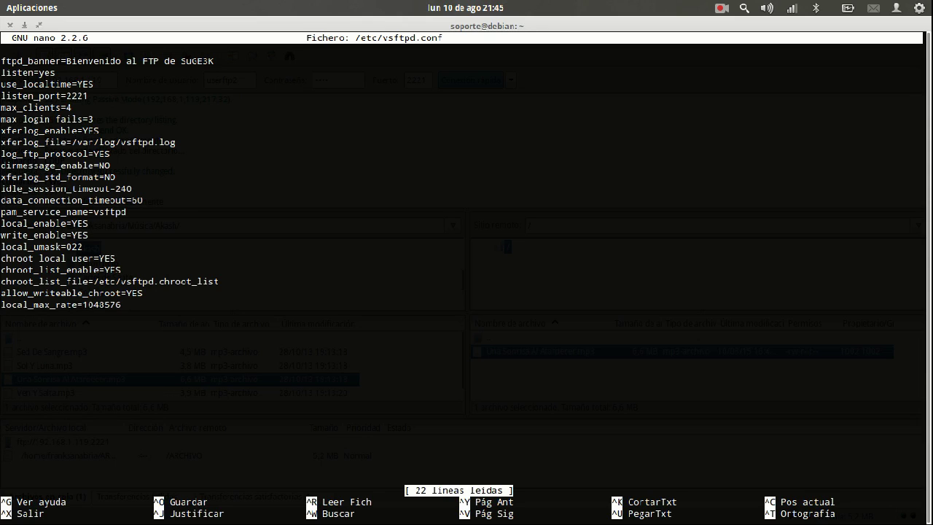
{"action": "key", "text": "Down"}
{"action": "key", "text": "Down"}
{"action": "key", "text": "Down"}
{"action": "key", "text": "Down"}
{"action": "key", "text": "Down"}
{"action": "key", "text": "Down"}
{"action": "key", "text": "Down"}
{"action": "key", "text": "Down"}
{"action": "key", "text": "Down"}
{"action": "key", "text": "Down"}
{"action": "key", "text": "Down"}
{"action": "key", "text": "Down"}
{"action": "key", "text": "End"}
{"action": "key", "text": "Return"}
{"action": "type", "text": "l"}
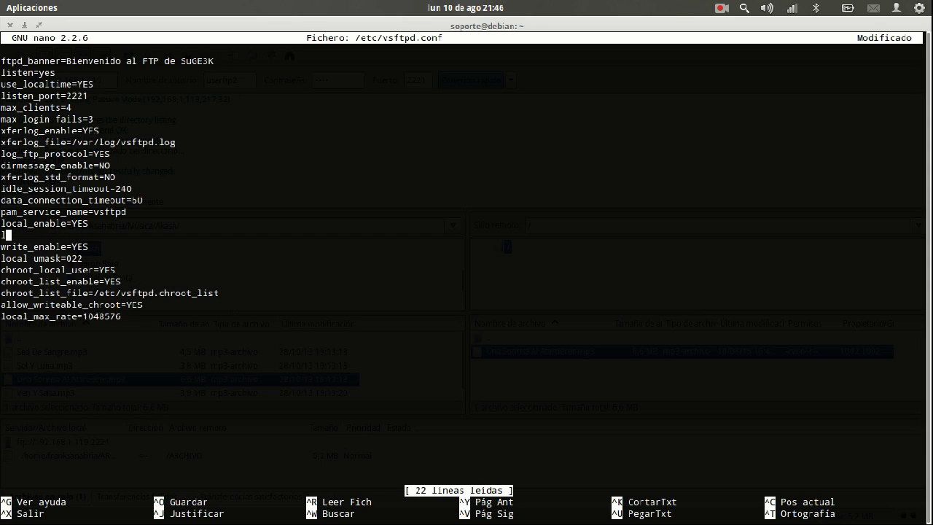
{"action": "type", "text": "ocal_root"}
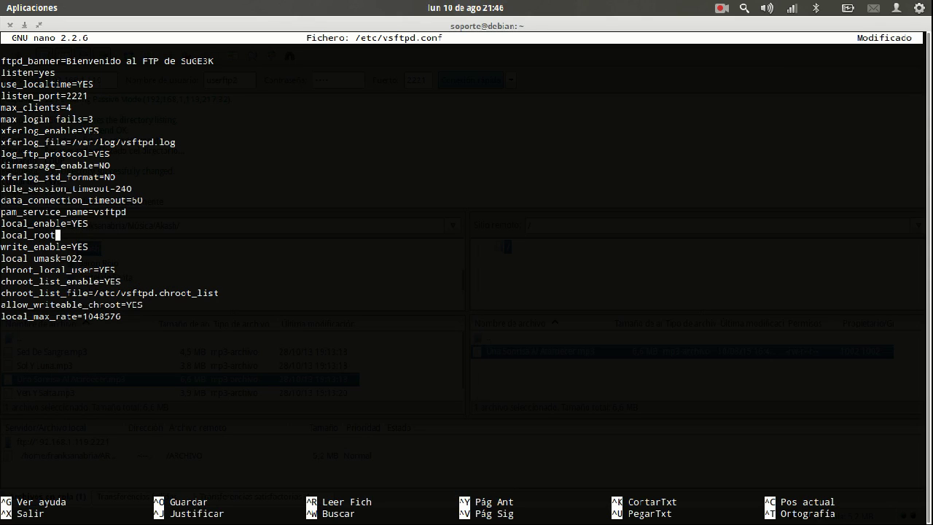
{"action": "type", "text": "=/home/Compartida"}
{"action": "key", "text": "ctrl+o"}
{"action": "key", "text": "Return"}
{"action": "key", "text": "ctrl+x"}
Step: Create the Compartida folder in /home and give it 755 permissions recursively
{"action": "type", "text": "cd .."}
{"action": "key", "text": "Return"}
{"action": "type", "text": "ls"}
{"action": "key", "text": "Return"}
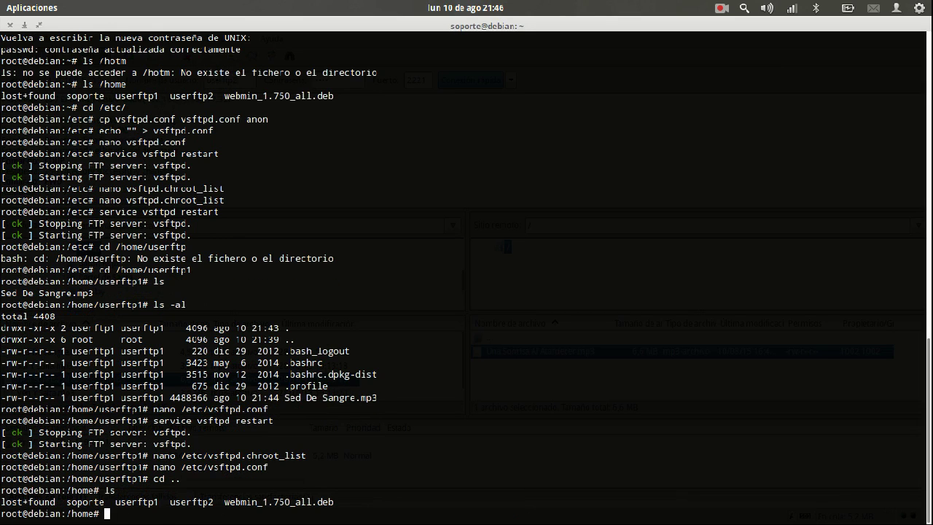
{"action": "type", "text": "mkdir Compartica"}
{"action": "key", "text": "Return"}
{"action": "type", "text": "chmod -R 7"}
{"action": "type", "text": "Co"}
{"action": "key", "text": "Tab"}
{"action": "key", "text": "Return"}
{"action": "key", "text": "alt+Tab"}
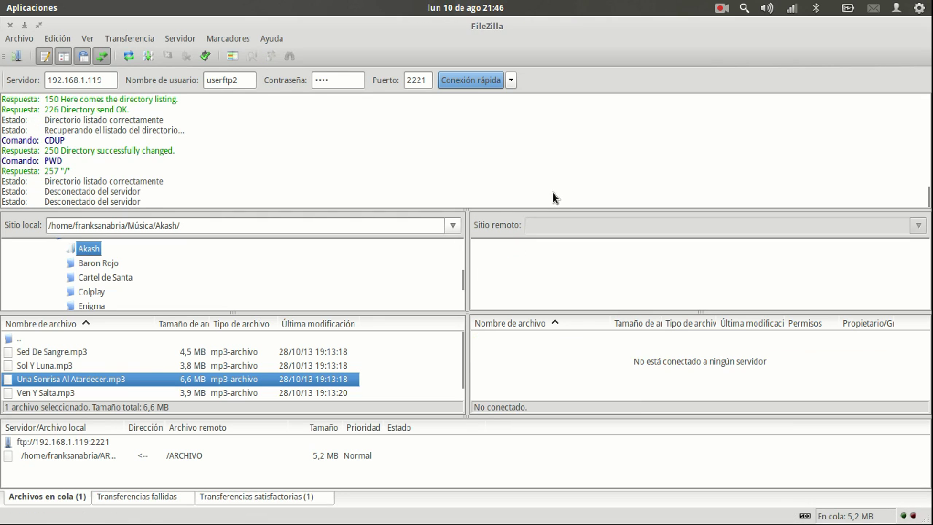
Step: Reconnect to the server as the second user and check the remote listing
{"action": "left_click", "coordinate": [449, 83]}
{"action": "left_click", "coordinate": [503, 339]}
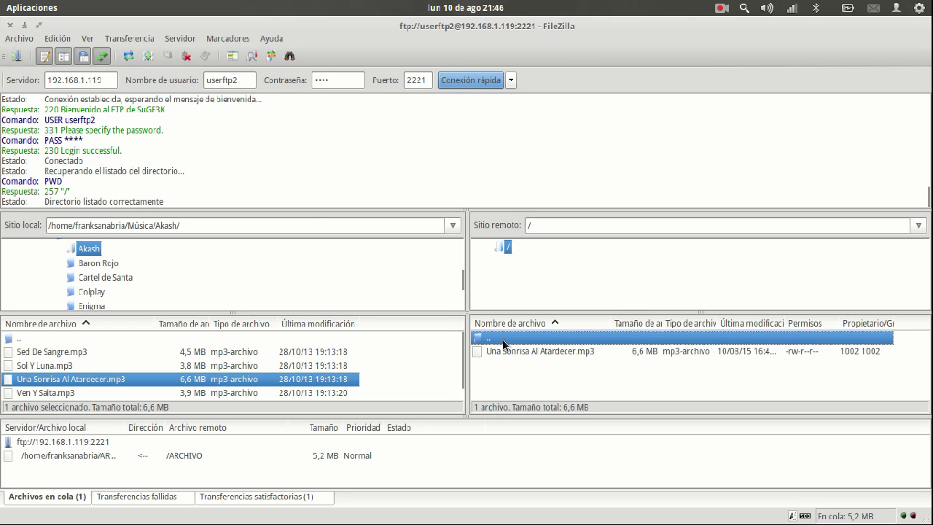
{"action": "key", "text": "alt+Tab"}
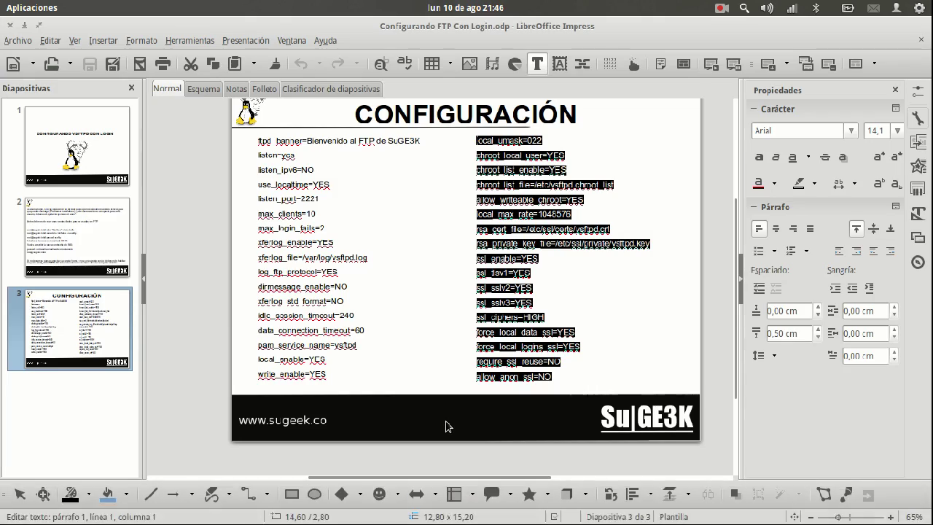
{"action": "key", "text": "alt+Tab"}
Step: Restart the vsftpd service using the command from history
{"action": "key", "text": "Up"}
{"action": "key", "text": "Up"}
{"action": "key", "text": "Down"}
{"action": "key", "text": "Down"}
{"action": "key", "text": "Up"}
{"action": "key", "text": "Up"}
{"action": "key", "text": "Up"}
{"action": "key", "text": "Up"}
{"action": "key", "text": "Down"}
{"action": "key", "text": "Return"}
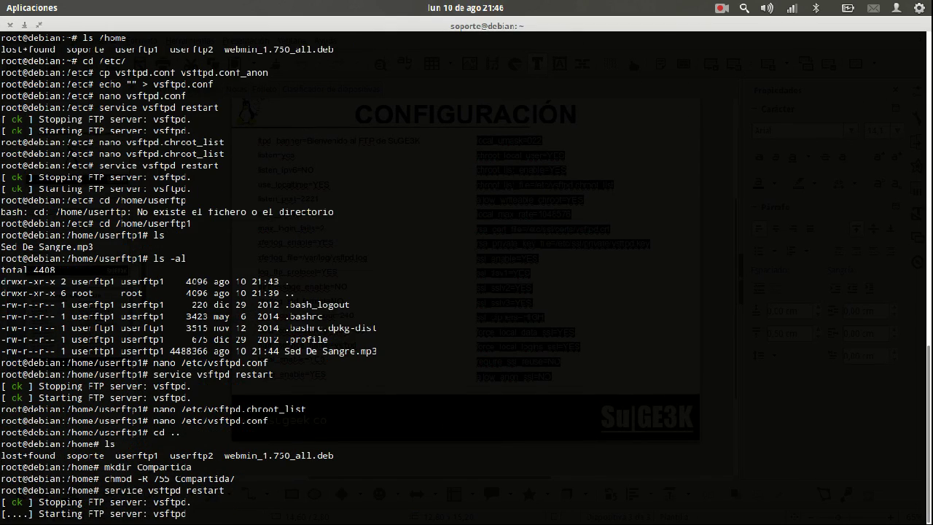
Step: Bring FileZilla back to the front from the dock
{"action": "key", "text": "super"}
{"action": "left_click", "coordinate": [466, 349]}
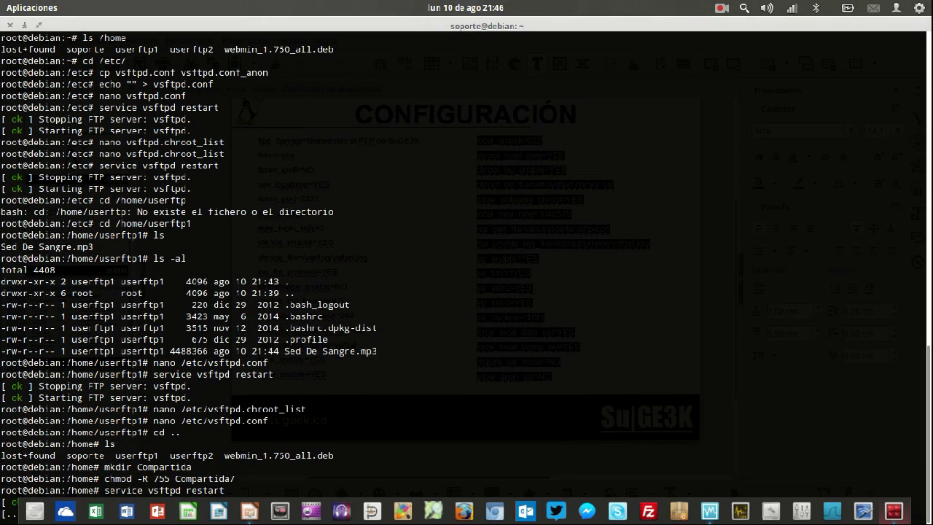
{"action": "left_click", "coordinate": [648, 510]}
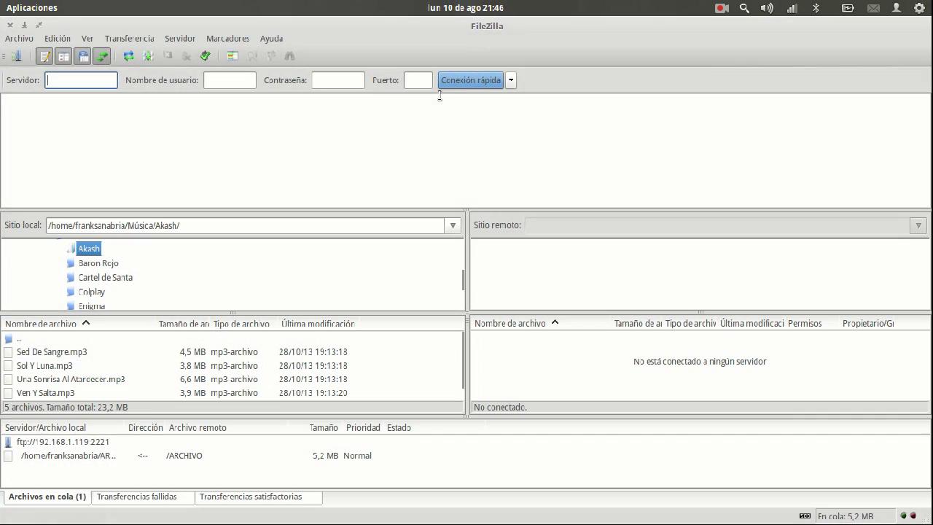
Step: Connect FileZilla to 192.168.1.119 on port 2221 as the first FTP user
{"action": "type", "text": "192.168.1.119"}
{"action": "key", "text": "Tab"}
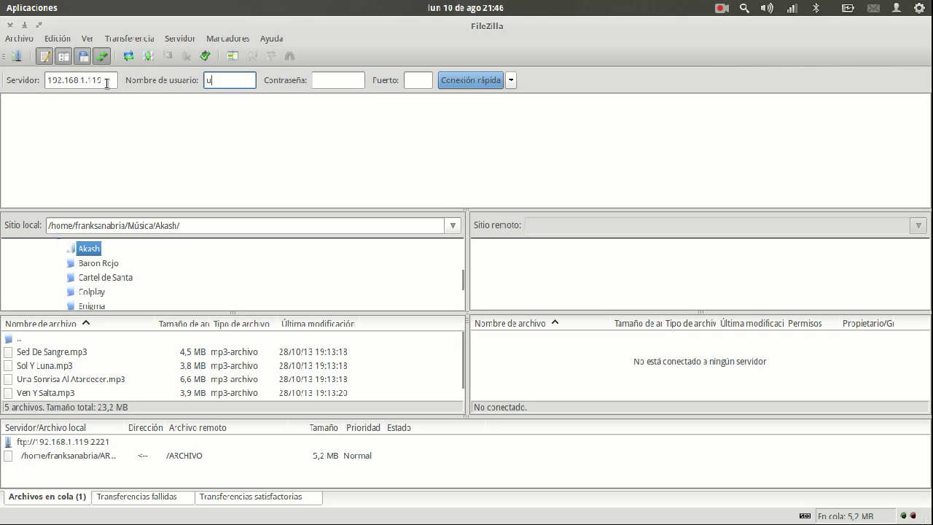
{"action": "type", "text": "userftp1"}
{"action": "key", "text": "Tab"}
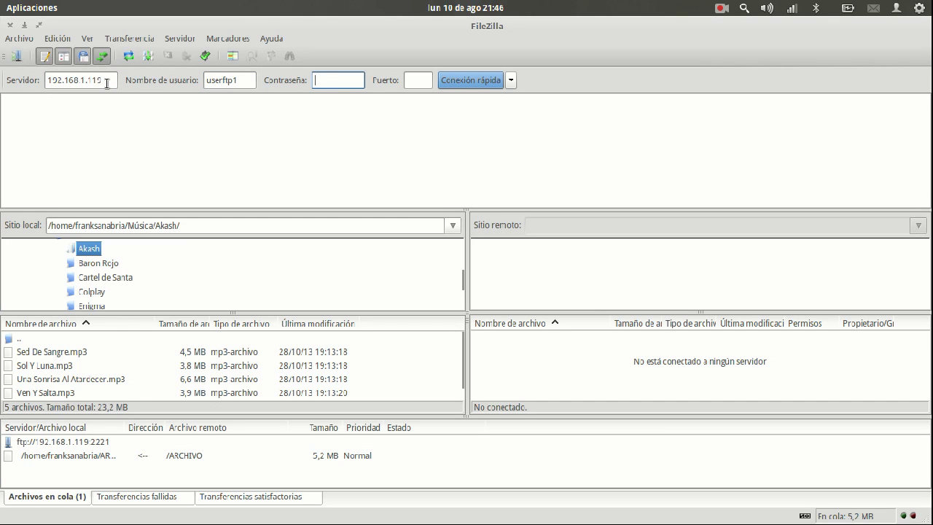
{"action": "key", "text": "Tab"}
{"action": "type", "text": "2221"}
{"action": "key", "text": "Return"}
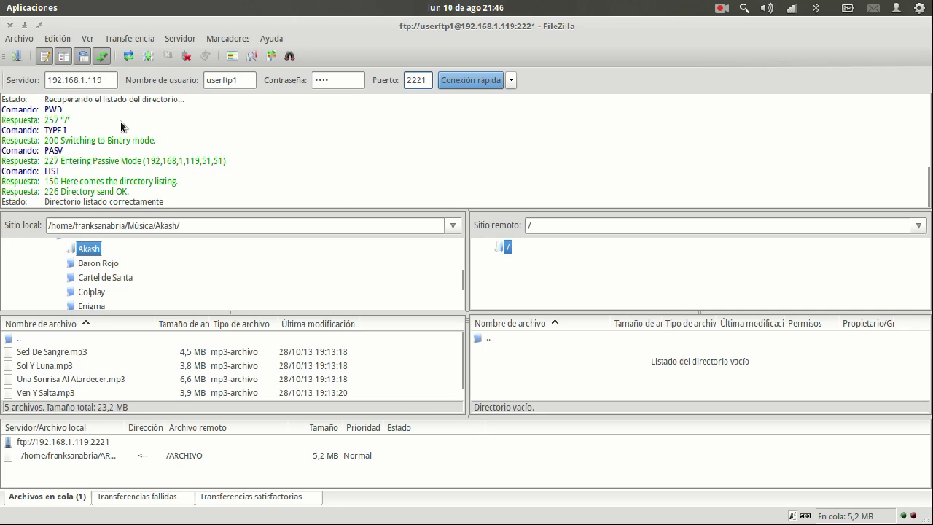
Step: Try uploading Ven Y Salta.mp3 to the server root twice; it fails with 553
{"action": "left_click_drag", "start_coordinate": [41, 393], "coordinate": [514, 382]}
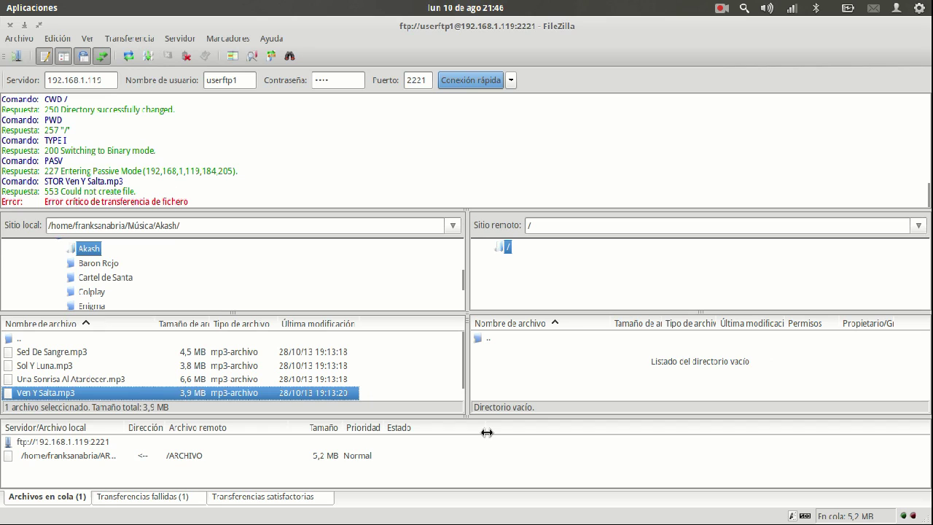
{"action": "double_click", "coordinate": [491, 339]}
{"action": "left_click_drag", "start_coordinate": [102, 393], "coordinate": [520, 380]}
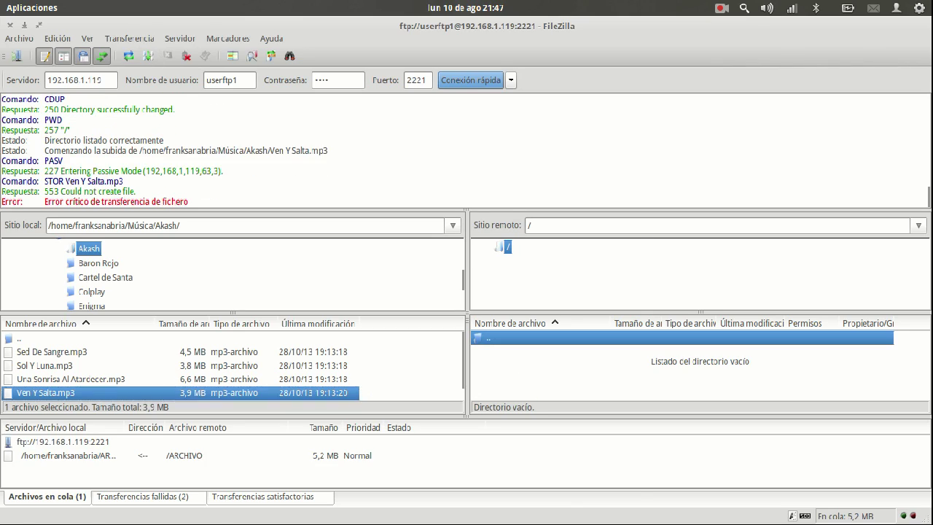
Step: In the terminal, confirm /home/Compartida is empty and list /home in detail
{"action": "key", "text": "super+w"}
{"action": "left_click", "coordinate": [333, 371]}
{"action": "type", "text": "cd Comp"}
{"action": "key", "text": "Tab"}
{"action": "key", "text": "Return"}
{"action": "type", "text": "ls"}
{"action": "key", "text": "Return"}
{"action": "type", "text": "cd .."}
{"action": "key", "text": "Return"}
{"action": "type", "text": "ls"}
{"action": "key", "text": "Return"}
{"action": "type", "text": "ls -alh"}
{"action": "key", "text": "Return"}
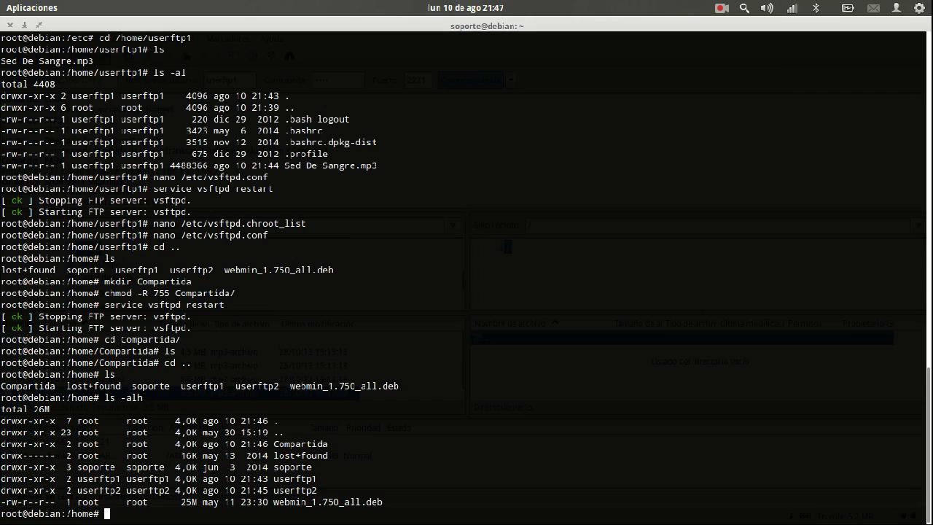
Step: Set the primary group of both FTP users to ftp with usermod -g ftp
{"action": "type", "text": "chmod"}
{"action": "key", "text": "BackSpace"}
{"action": "key", "text": "BackSpace"}
{"action": "key", "text": "BackSpace"}
{"action": "key", "text": "BackSpace"}
{"action": "key", "text": "BackSpace"}
{"action": "key", "text": "BackSpace"}
{"action": "type", "text": "groupadd"}
{"action": "key", "text": "BackSpace"}
{"action": "key", "text": "BackSpace"}
{"action": "key", "text": "BackSpace"}
{"action": "key", "text": "BackSpace"}
{"action": "key", "text": "BackSpace"}
{"action": "key", "text": "BackSpace"}
{"action": "key", "text": "BackSpace"}
{"action": "key", "text": "BackSpace"}
{"action": "key", "text": "BackSpace"}
{"action": "type", "text": "usermod ."}
{"action": "key", "text": "BackSpace"}
{"action": "type", "text": "-g ftp userftp1"}
{"action": "key", "text": "Return"}
{"action": "key", "text": "Up"}
{"action": "key", "text": "BackSpace"}
{"action": "type", "text": "1"}
{"action": "key", "text": "Return"}
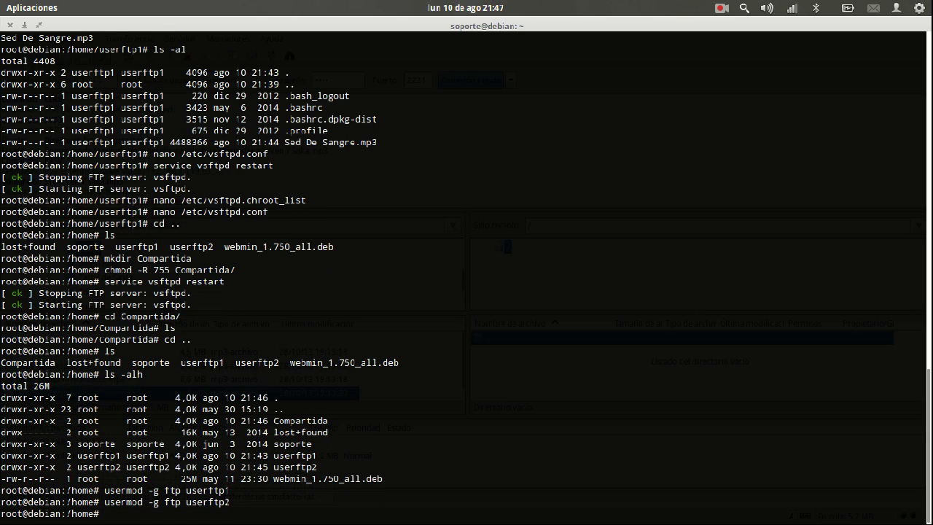
Step: Give the Compartida folder recursively to the ftp group with chgrp -R ftp
{"action": "type", "text": "chmod"}
{"action": "key", "text": "BackSpace"}
{"action": "key", "text": "BackSpace"}
{"action": "type", "text": "grp"}
{"action": "key", "text": "BackSpace"}
{"action": "key", "text": "BackSpace"}
{"action": "key", "text": "BackSpace"}
{"action": "key", "text": "Tab"}
{"action": "key", "text": "Tab"}
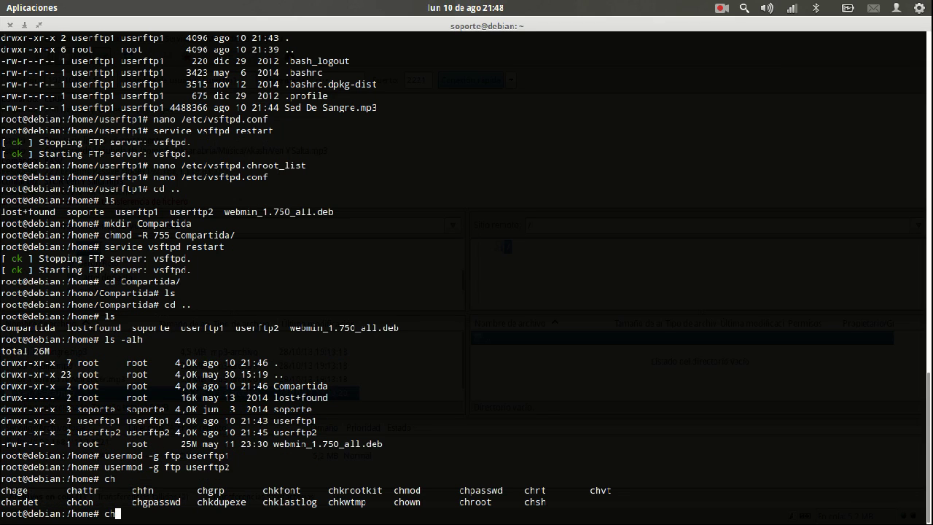
{"action": "type", "text": "g"}
{"action": "key", "text": "Tab"}
{"action": "key", "text": "Tab"}
{"action": "type", "text": "r"}
{"action": "key", "text": "Tab"}
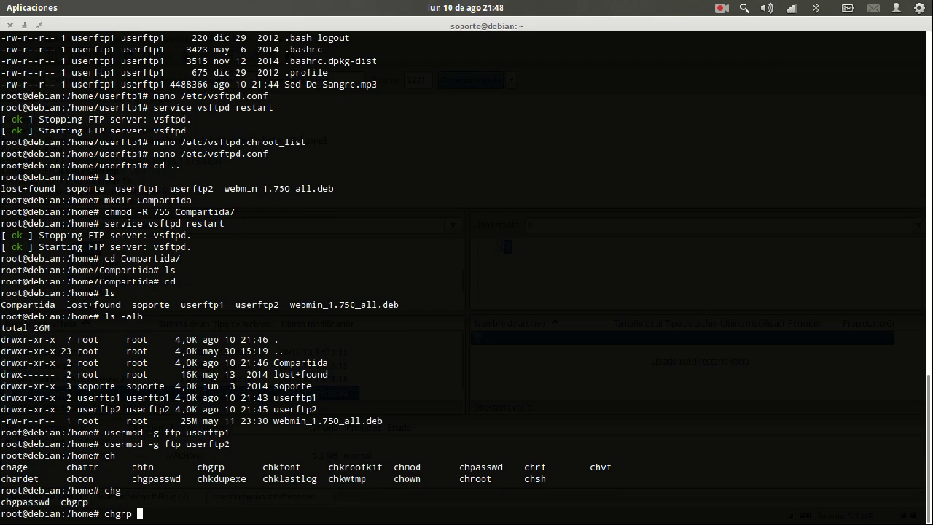
{"action": "type", "text": "ftp"}
{"action": "key", "text": "Left"}
{"action": "key", "text": "Left"}
{"action": "key", "text": "Left"}
{"action": "type", "text": "-R"}
{"action": "key", "text": "End"}
{"action": "type", "text": "Co"}
{"action": "key", "text": "Tab"}
{"action": "key", "text": "Return"}
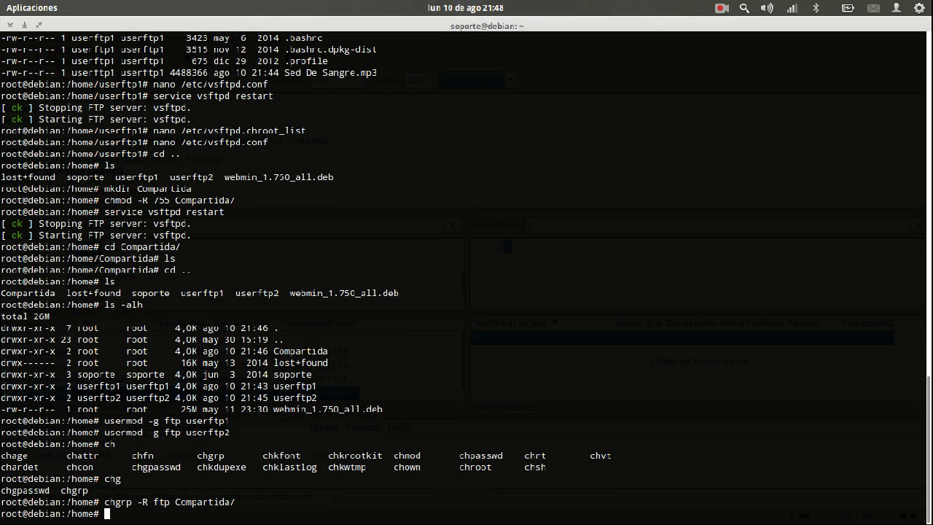
Step: Run chmod -R 775 on Compartida and confirm drwxrwxr-x in the ls -alh listing
{"action": "key", "text": "ctrl+l"}
{"action": "type", "text": "ls"}
{"action": "key", "text": "Return"}
{"action": "type", "text": "ls -alh"}
{"action": "key", "text": "Return"}
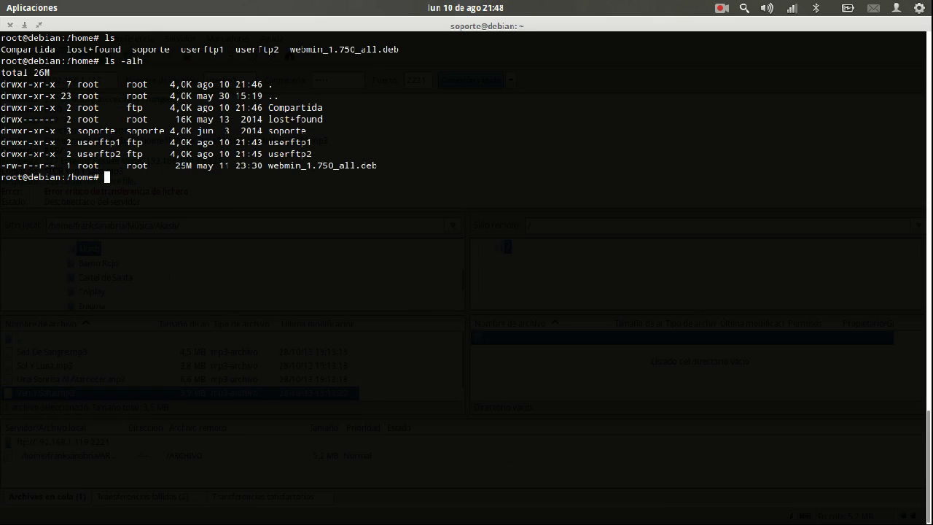
{"action": "type", "text": "chmod -R 775 Compartida/"}
{"action": "key", "text": "Return"}
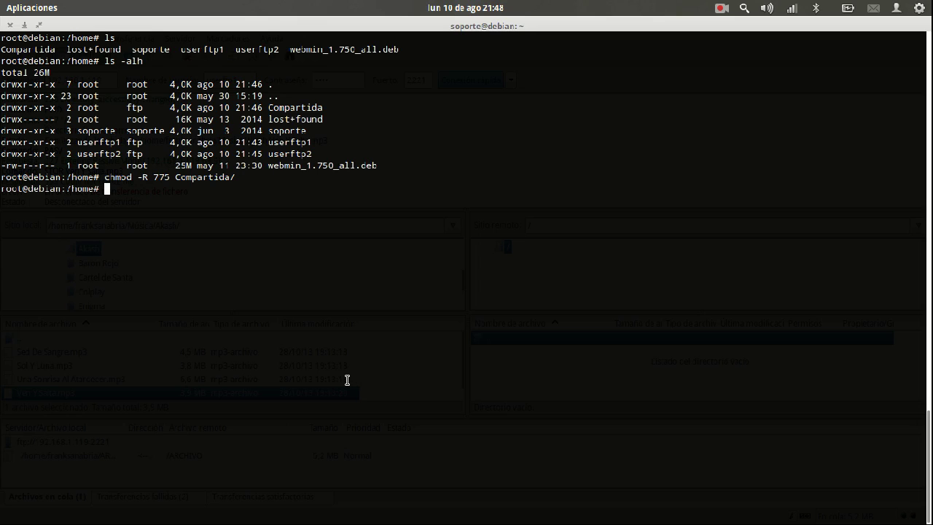
{"action": "type", "text": "ls -alh"}
{"action": "key", "text": "Return"}
{"action": "double_click", "coordinate": [34, 239]}
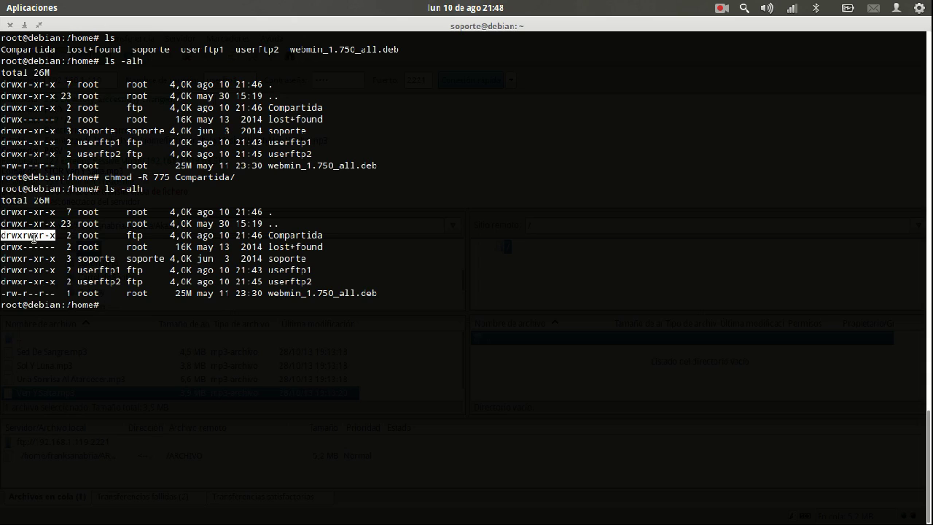
{"action": "key", "text": "alt+Tab"}
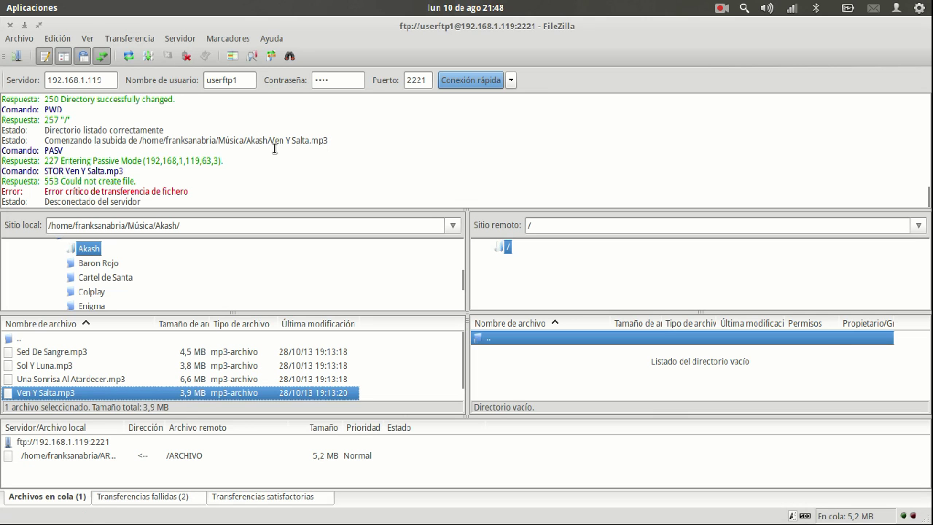
Step: Disconnect and reconnect FileZilla, then upload Ven Y Salta.mp3 to the server root successfully
{"action": "left_click", "coordinate": [187, 58]}
{"action": "left_click", "coordinate": [455, 79]}
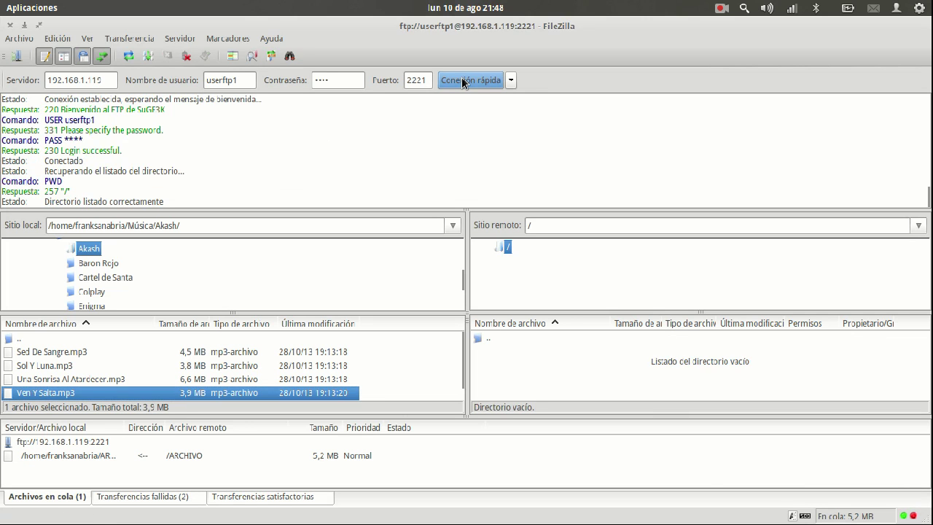
{"action": "left_click_drag", "start_coordinate": [164, 395], "coordinate": [520, 399]}
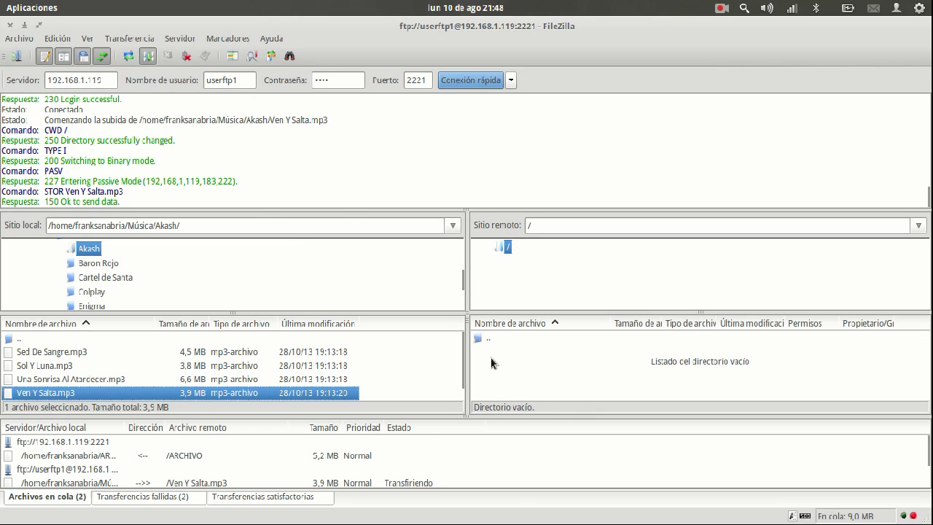
{"action": "left_click", "coordinate": [516, 352]}
{"action": "key", "text": "super+w"}
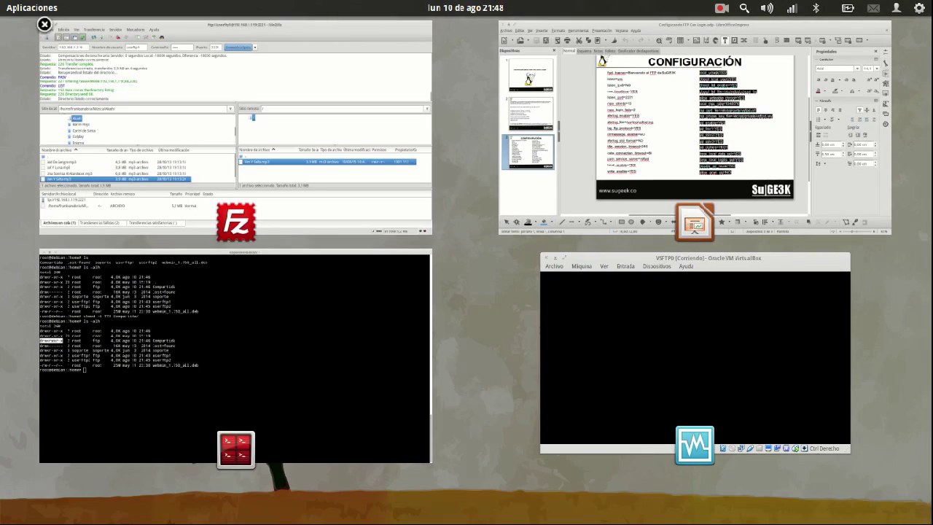
{"action": "left_click", "coordinate": [346, 364]}
Step: List /home/Compartida in detail, marking Ven Y Salta.mp3's ftp group and 3,7M size
{"action": "type", "text": "cd Comp"}
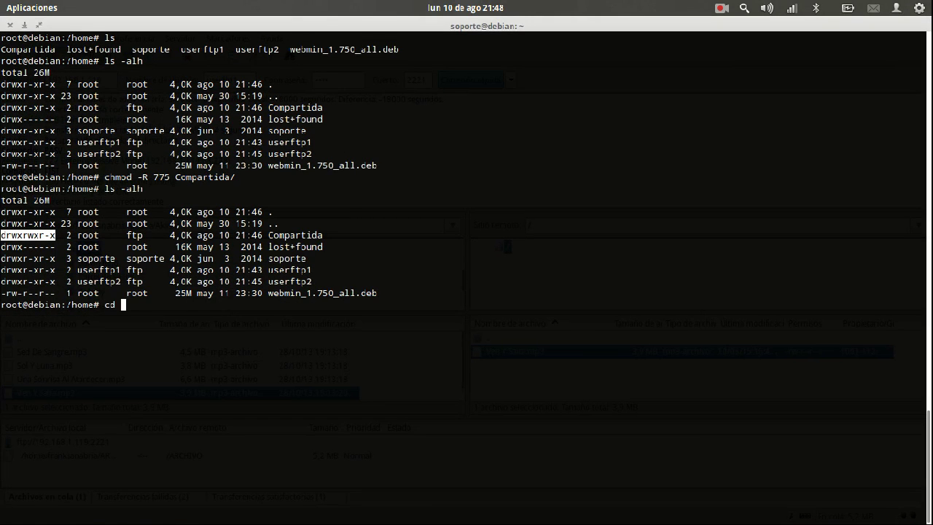
{"action": "key", "text": "Tab"}
{"action": "key", "text": "Return"}
{"action": "type", "text": "ls"}
{"action": "key", "text": "Return"}
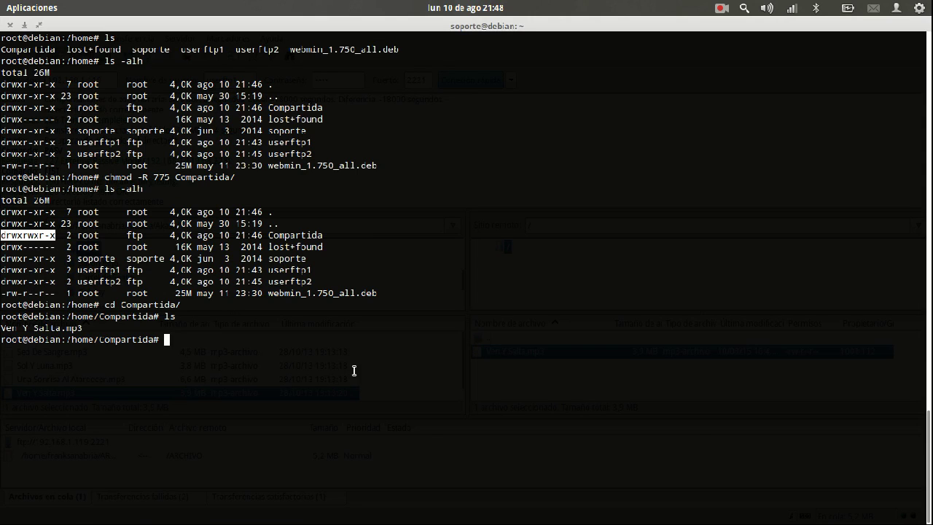
{"action": "type", "text": "ls -alh"}
{"action": "key", "text": "Return"}
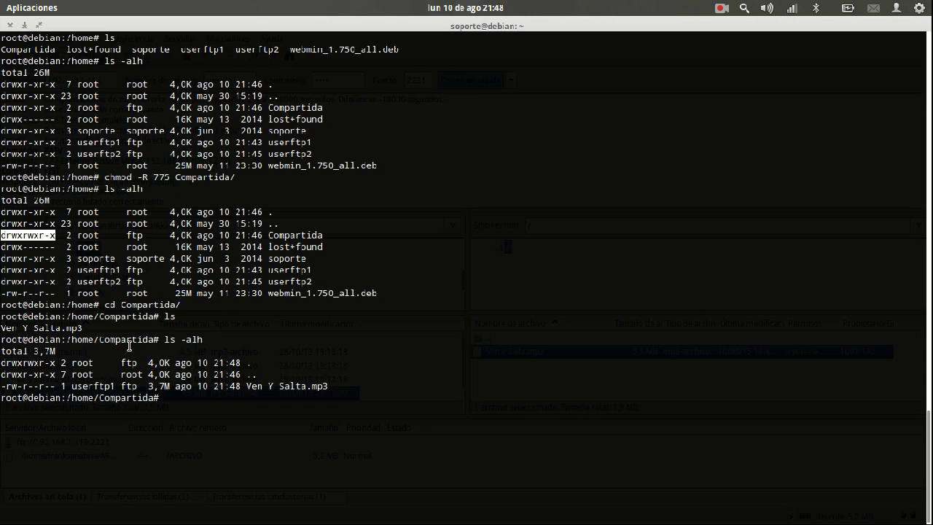
{"action": "left_click_drag", "start_coordinate": [67, 386], "coordinate": [200, 385]}
{"action": "left_click", "coordinate": [129, 386]}
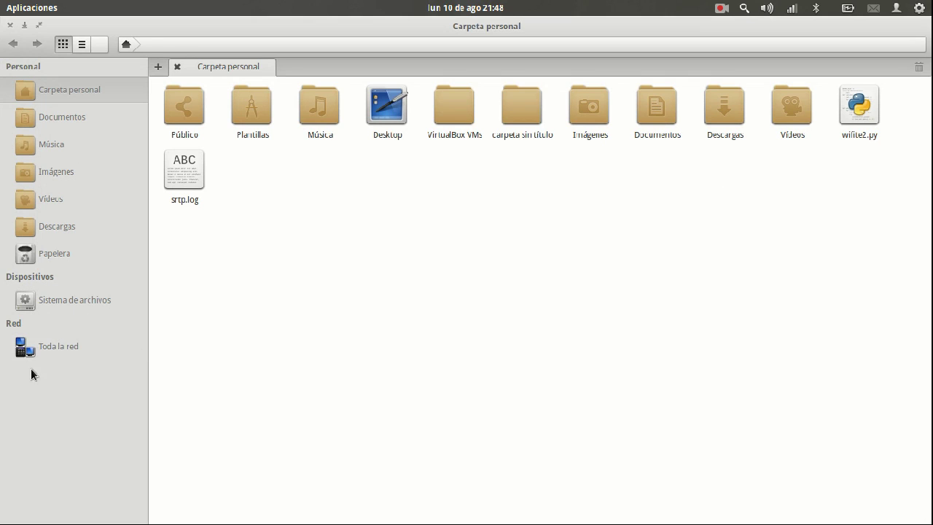
Step: Start an FTP (con registro) server connection in Files to 192.168.1.119, port 2221
{"action": "left_click", "coordinate": [42, 348]}
{"action": "left_click", "coordinate": [880, 94]}
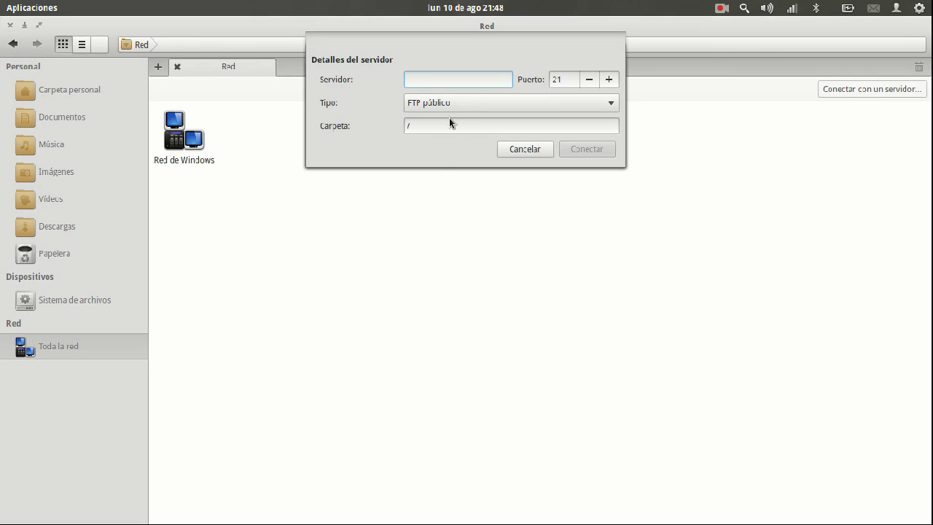
{"action": "left_click", "coordinate": [461, 104]}
{"action": "left_click", "coordinate": [457, 82]}
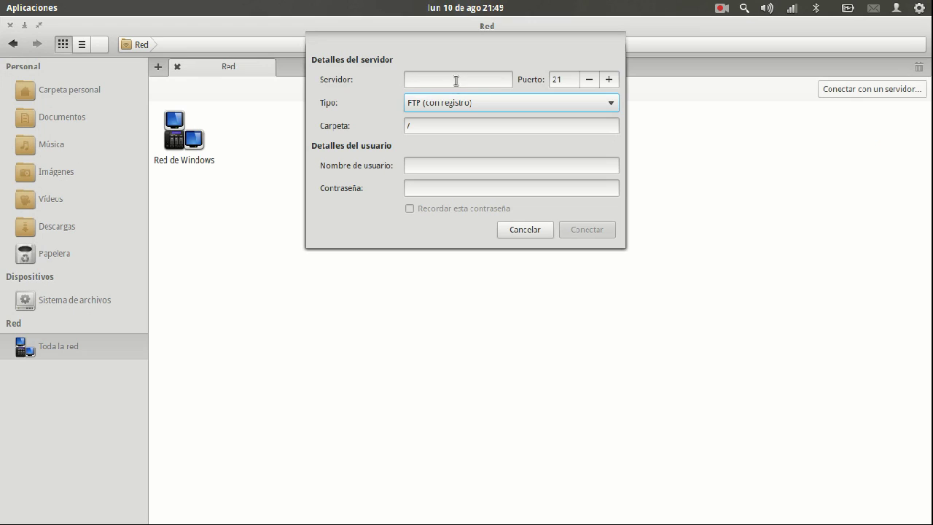
{"action": "left_click", "coordinate": [459, 79]}
{"action": "type", "text": "192.16"}
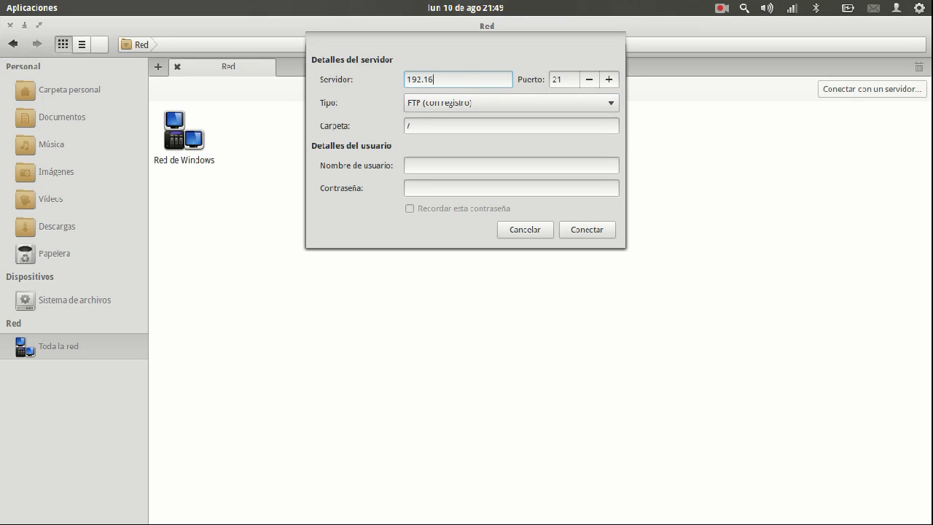
{"action": "double_click", "coordinate": [557, 80]}
{"action": "type", "text": "2221"}
Step: Enter the second FTP user's name and password and connect
{"action": "left_click", "coordinate": [437, 163]}
{"action": "type", "text": "user"}
{"action": "mouse_move", "coordinate": [2, 2]}
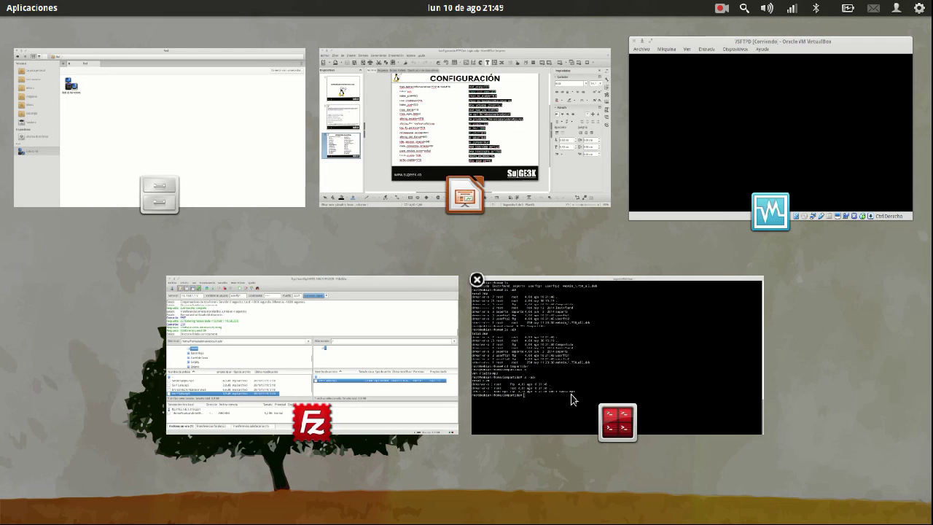
{"action": "left_click", "coordinate": [573, 396]}
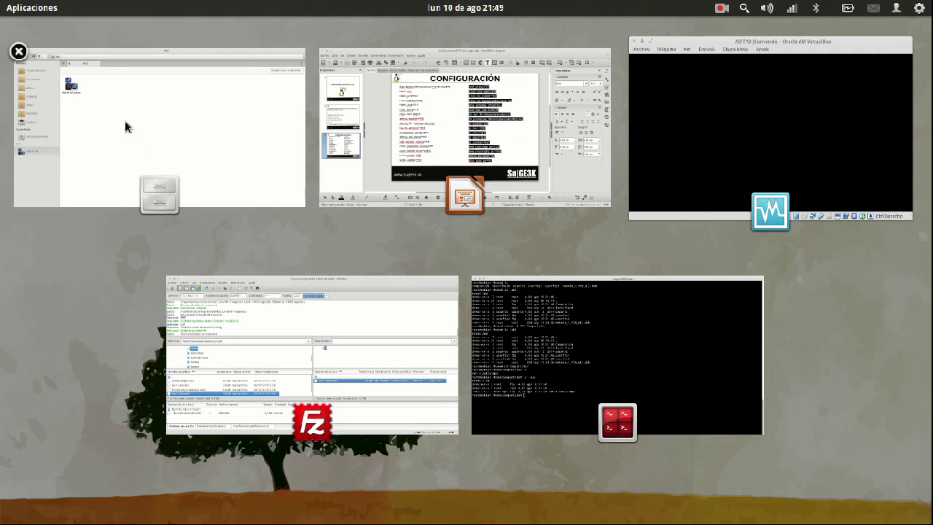
{"action": "left_click", "coordinate": [247, 190]}
{"action": "type", "text": "ftp2"}
{"action": "key", "text": "Tab"}
{"action": "type", "text": "1234"}
{"action": "key", "text": "Return"}
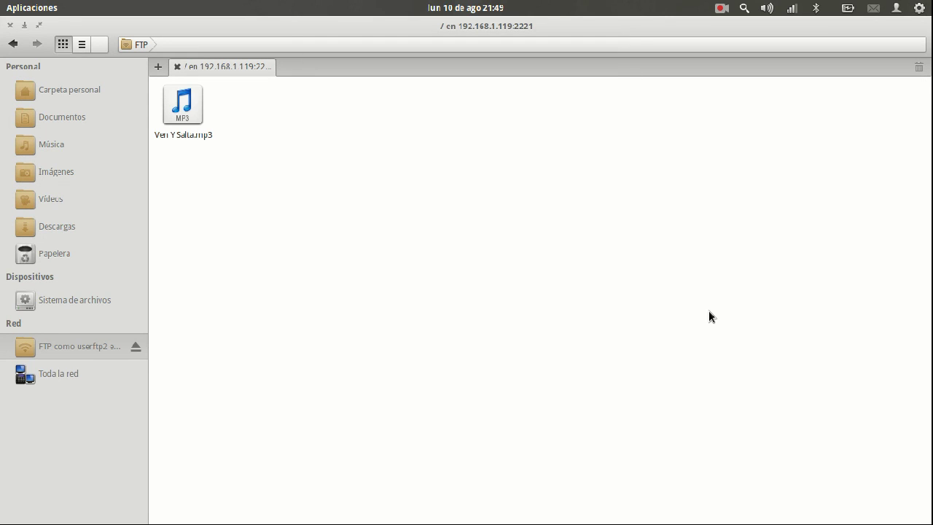
Step: Copy Ven Y Salta.mp3 from the server into the home folder, then permanently delete that copy
{"action": "left_click", "coordinate": [177, 128]}
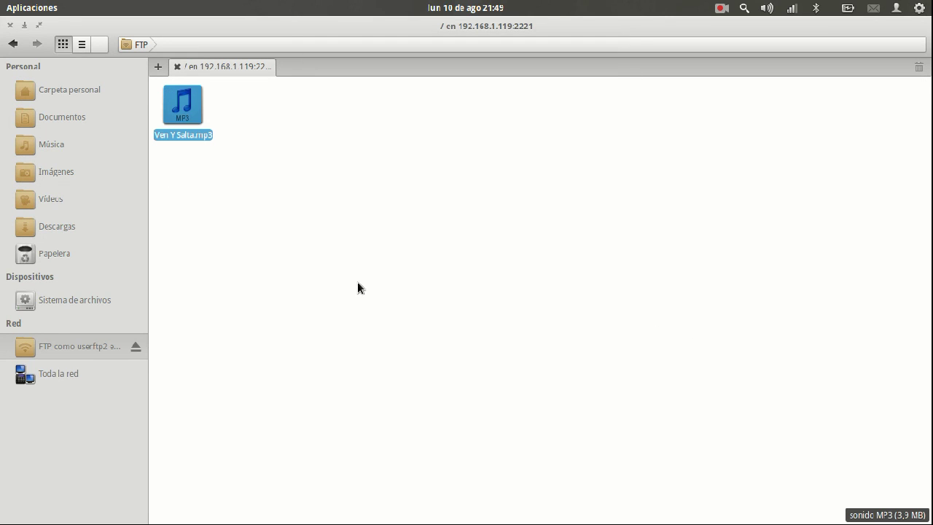
{"action": "key", "text": "ctrl+t"}
{"action": "right_click", "coordinate": [494, 254]}
{"action": "left_click", "coordinate": [537, 344]}
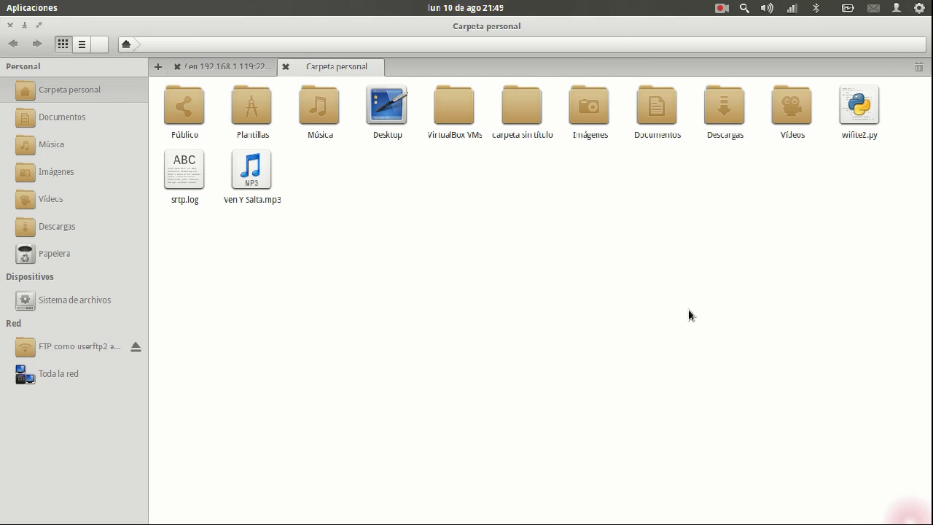
{"action": "left_click", "coordinate": [626, 286]}
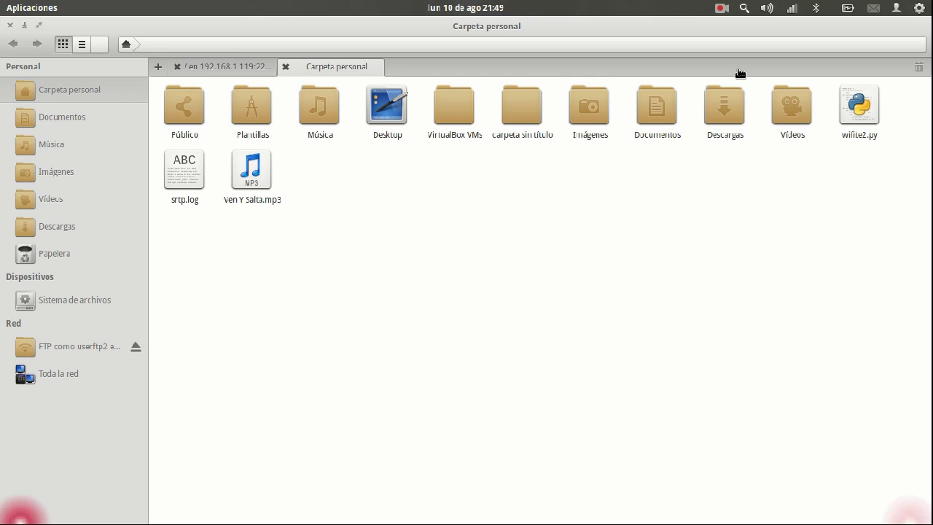
{"action": "left_click", "coordinate": [767, 8]}
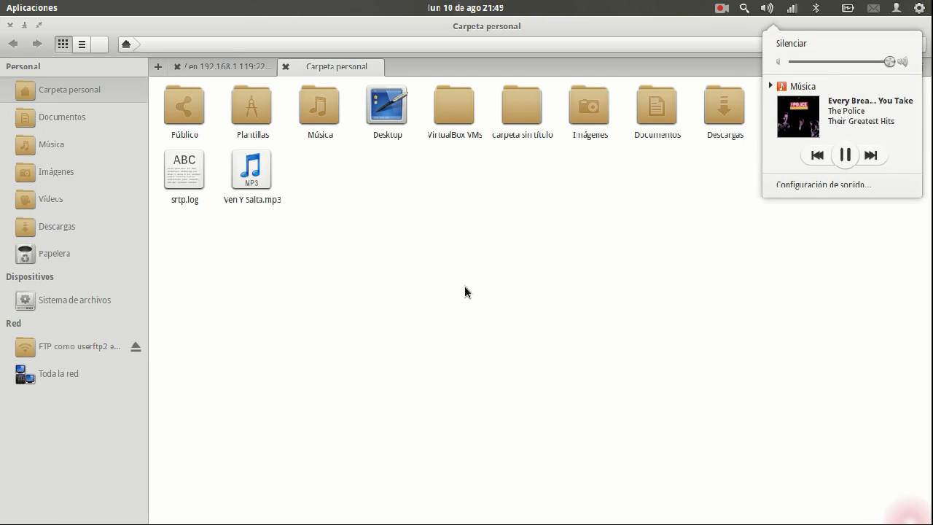
{"action": "left_click", "coordinate": [261, 309]}
{"action": "left_click_drag", "start_coordinate": [277, 312], "coordinate": [300, 223]}
{"action": "key", "text": "shift+Delete"}
{"action": "key", "text": "Return"}
{"action": "left_click", "coordinate": [267, 153]}
Step: Copy Marihuana.mp3 from Música/Cartel de Santa and paste it into the FTP folder
{"action": "left_click", "coordinate": [319, 105]}
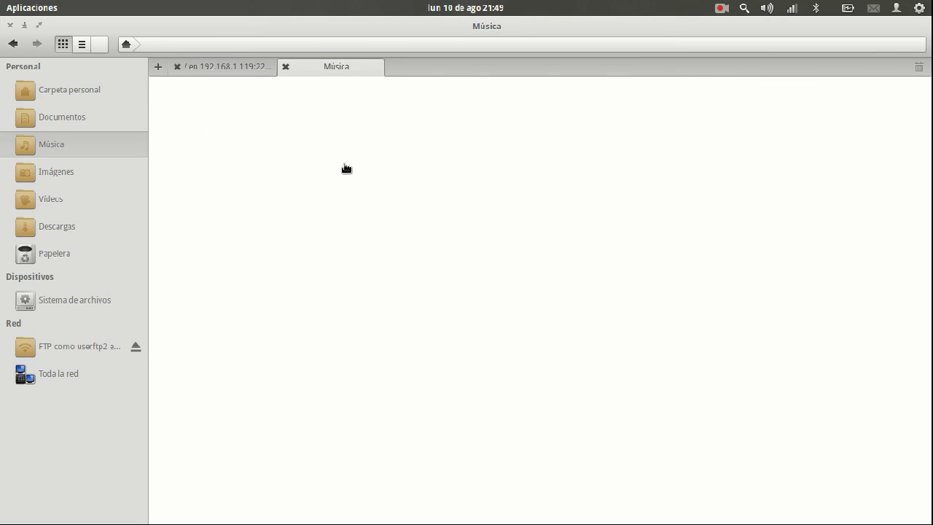
{"action": "double_click", "coordinate": [354, 116]}
{"action": "left_click", "coordinate": [379, 188]}
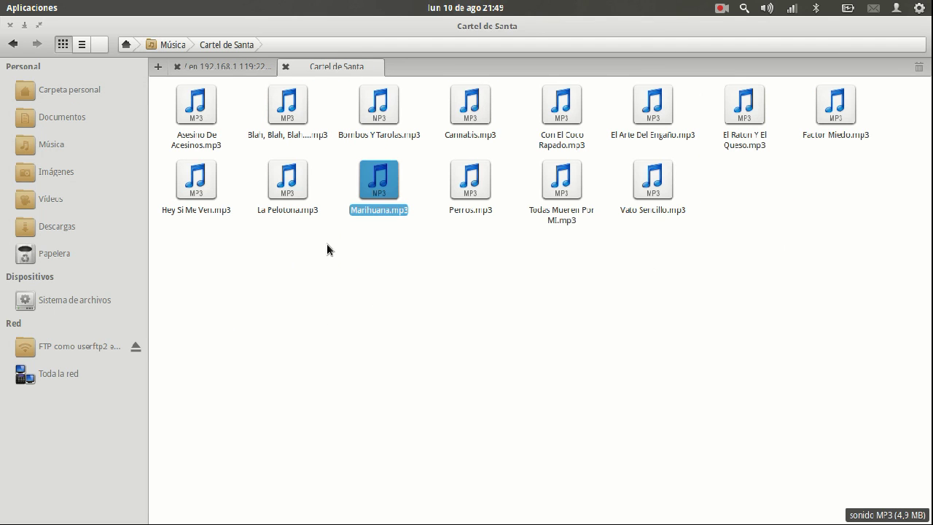
{"action": "left_click", "coordinate": [216, 67]}
{"action": "right_click", "coordinate": [579, 318]}
{"action": "left_click", "coordinate": [551, 326]}
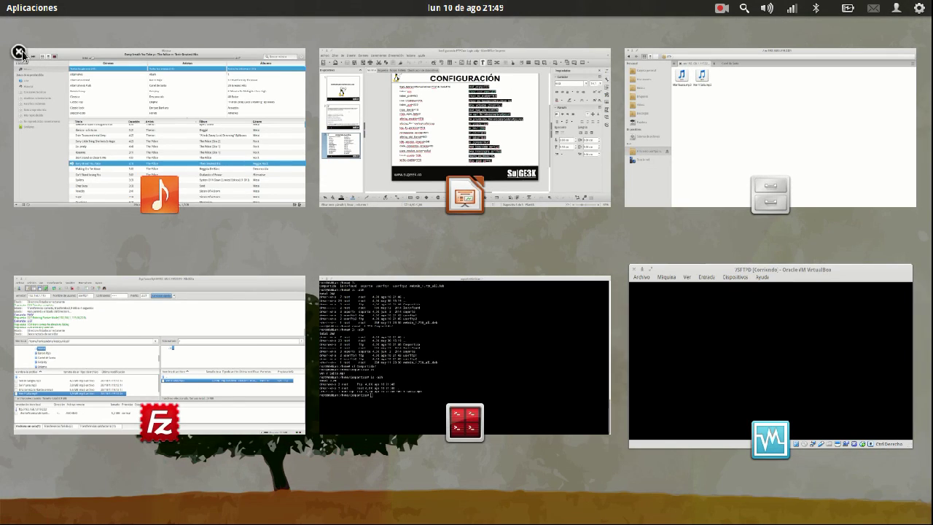
Step: Refresh FileZilla's remote list to confirm Marihuana.mp3 appears on the server
{"action": "left_click", "coordinate": [18, 52]}
{"action": "left_click", "coordinate": [284, 398]}
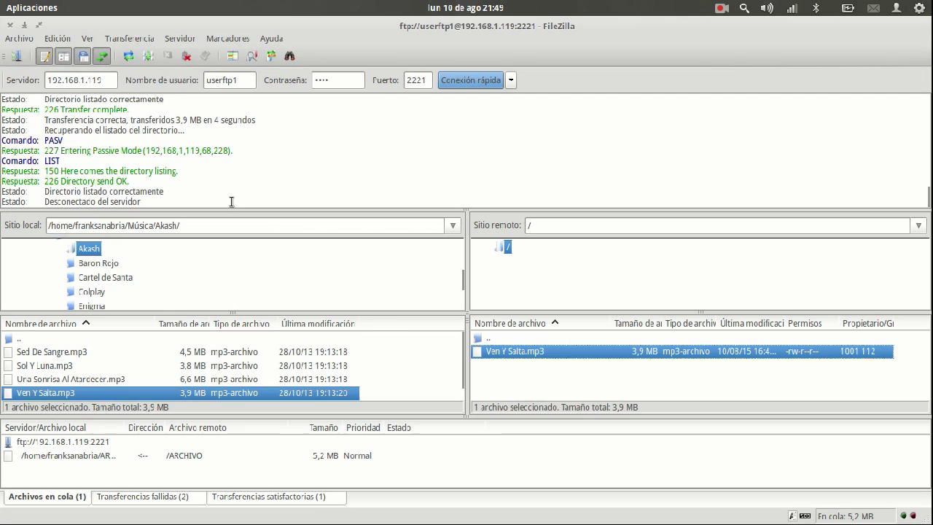
{"action": "key", "text": "F5"}
{"action": "left_click", "coordinate": [519, 348]}
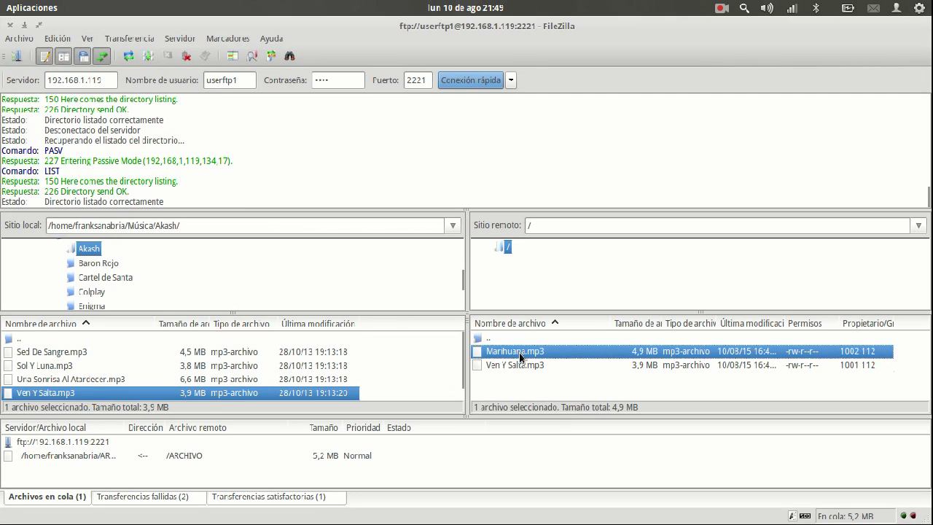
{"action": "mouse_move", "coordinate": [5, 8]}
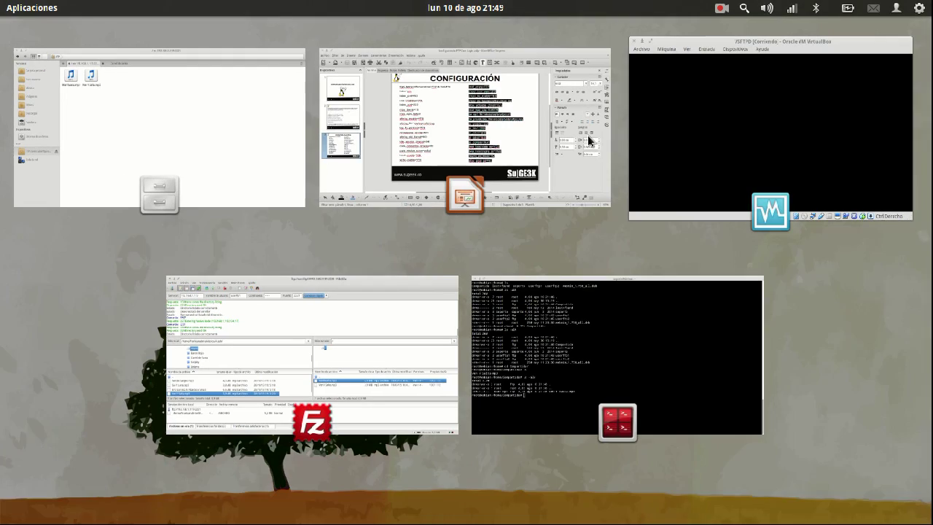
{"action": "left_click", "coordinate": [652, 356]}
Step: List Compartida in detail, marking Marihuana.mp3's owner as the second FTP user
{"action": "type", "text": "ls"}
{"action": "key", "text": "Return"}
{"action": "type", "text": "ls -alh"}
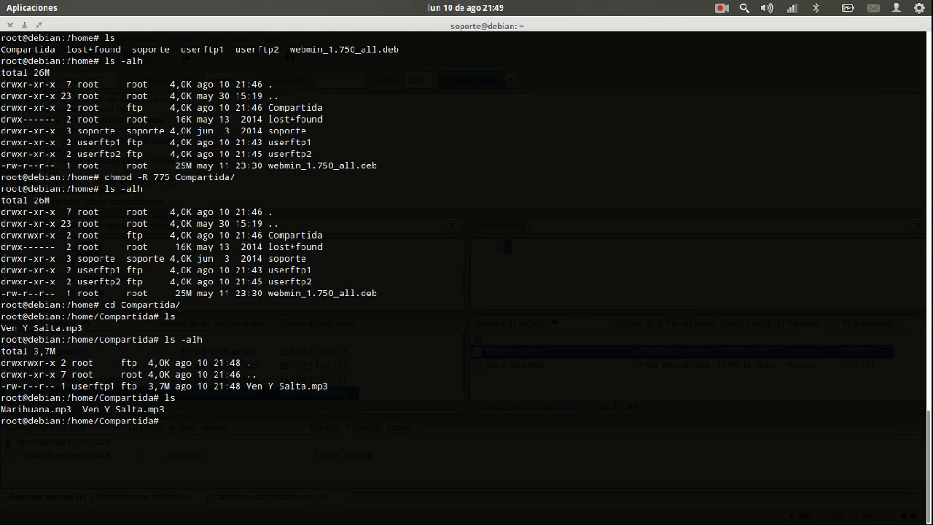
{"action": "key", "text": "Return"}
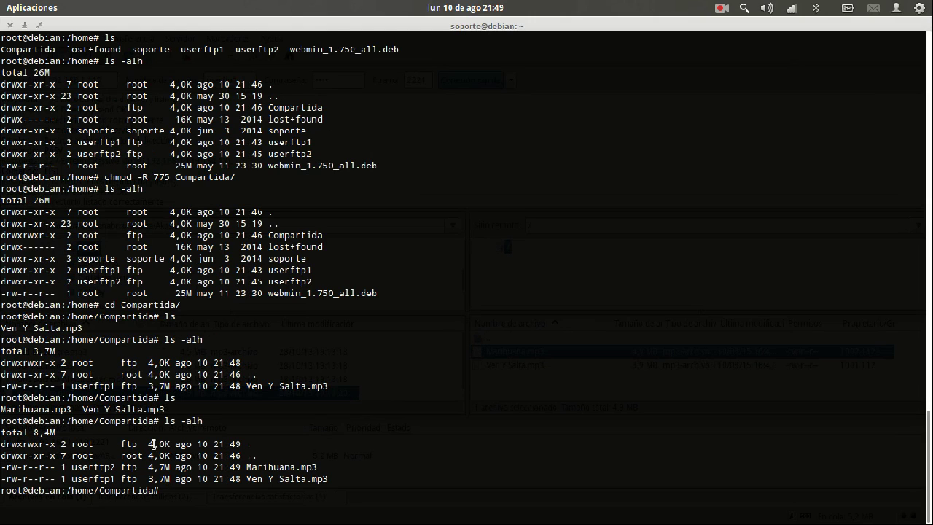
{"action": "double_click", "coordinate": [87, 468]}
{"action": "left_click", "coordinate": [221, 471]}
Step: Open /etc/vsftpd.conf in nano for editing
{"action": "key", "text": "alt+Tab"}
{"action": "left_click", "coordinate": [503, 339]}
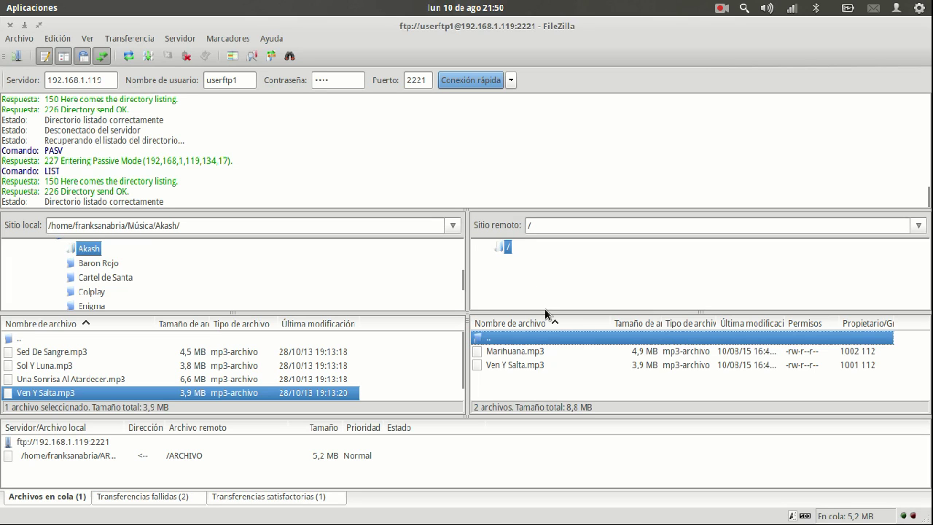
{"action": "key", "text": "alt+Tab"}
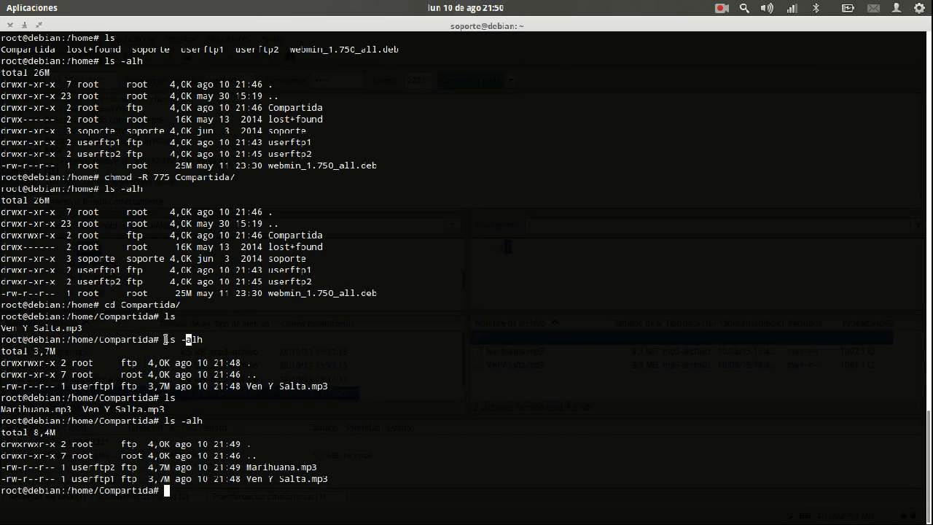
{"action": "key", "text": "alt+Tab"}
{"action": "key", "text": "alt+Tab"}
{"action": "type", "text": "nano /etc/vsfpd.conf"}
{"action": "key", "text": "Return"}
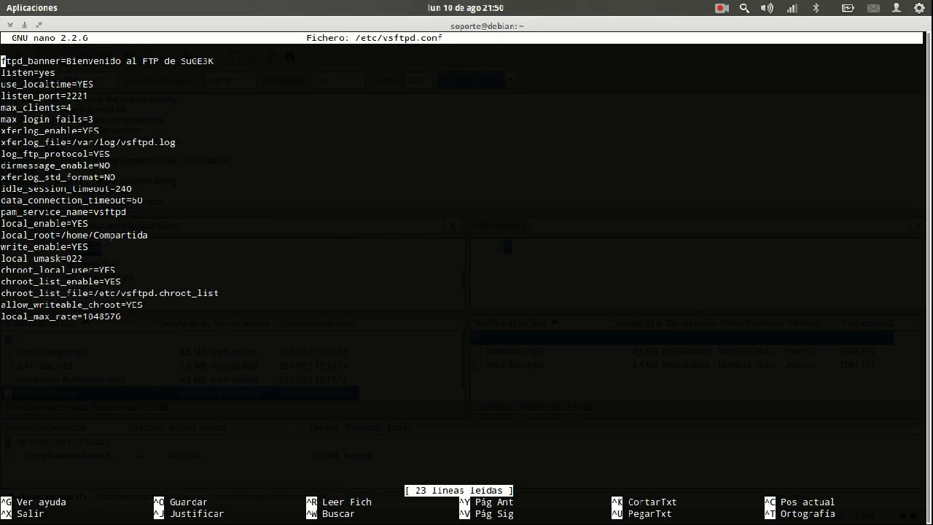